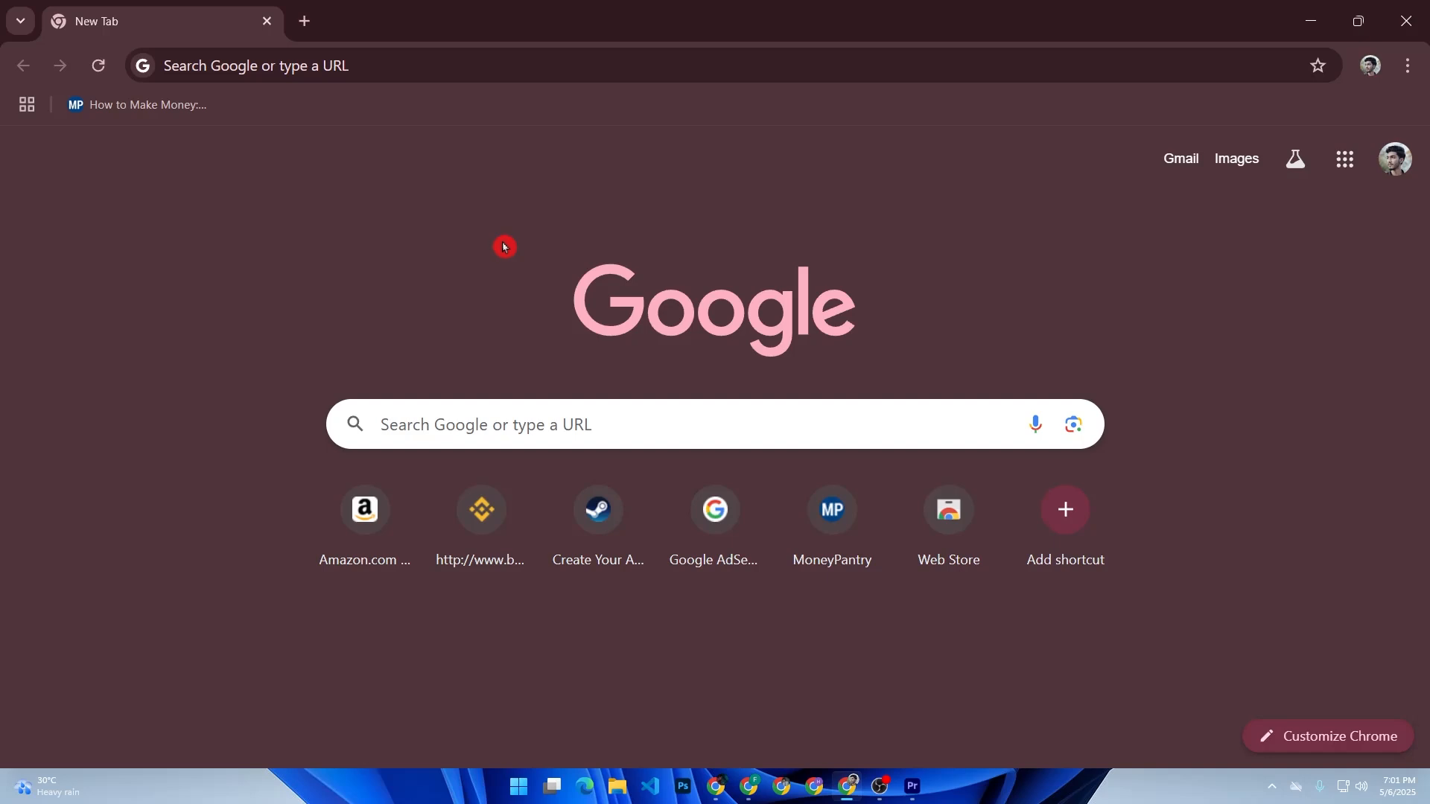
Step: Go to the Google AdSense site at adsense.google.com
{"action": "left_click", "coordinate": [532, 436]}
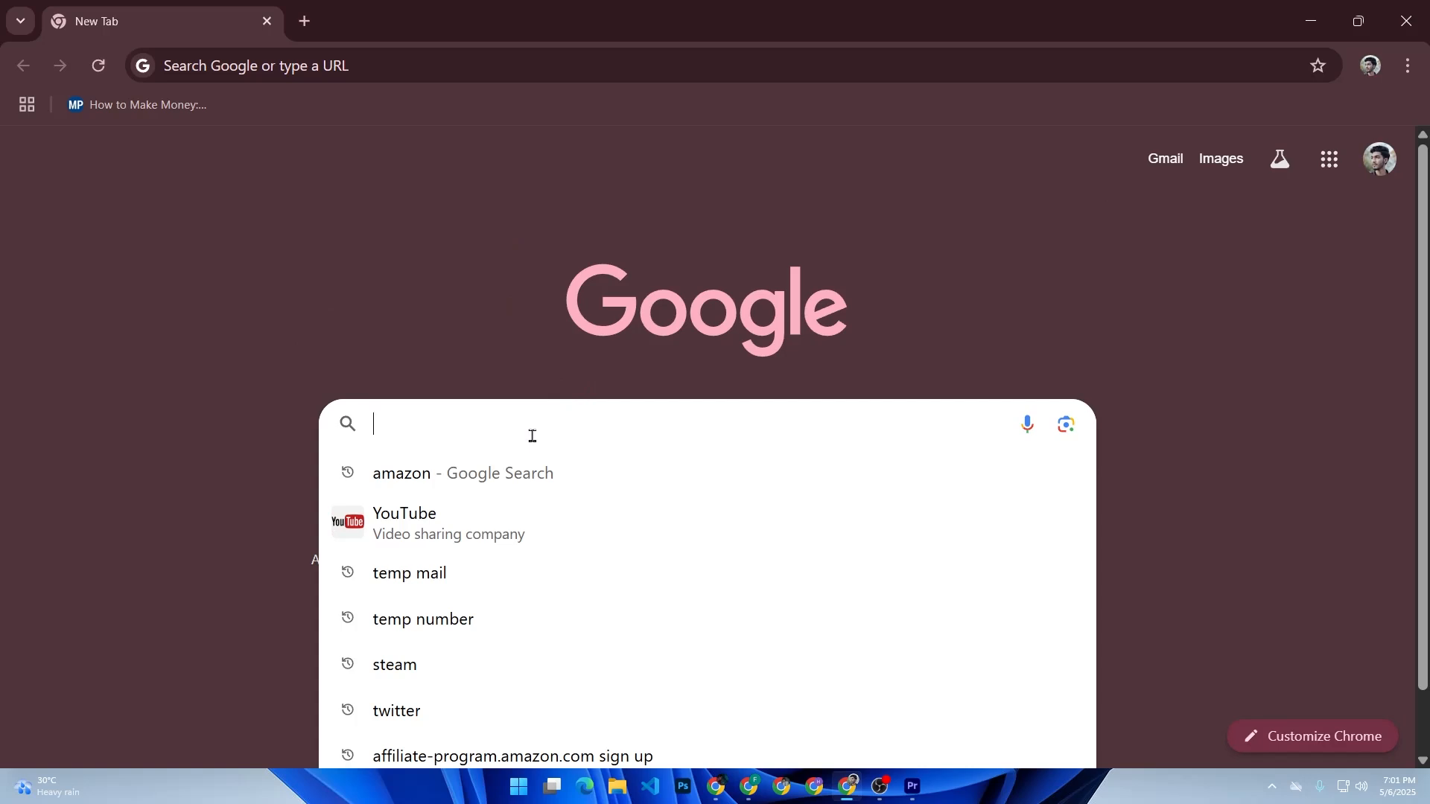
{"action": "type", "text": "adsenc"}
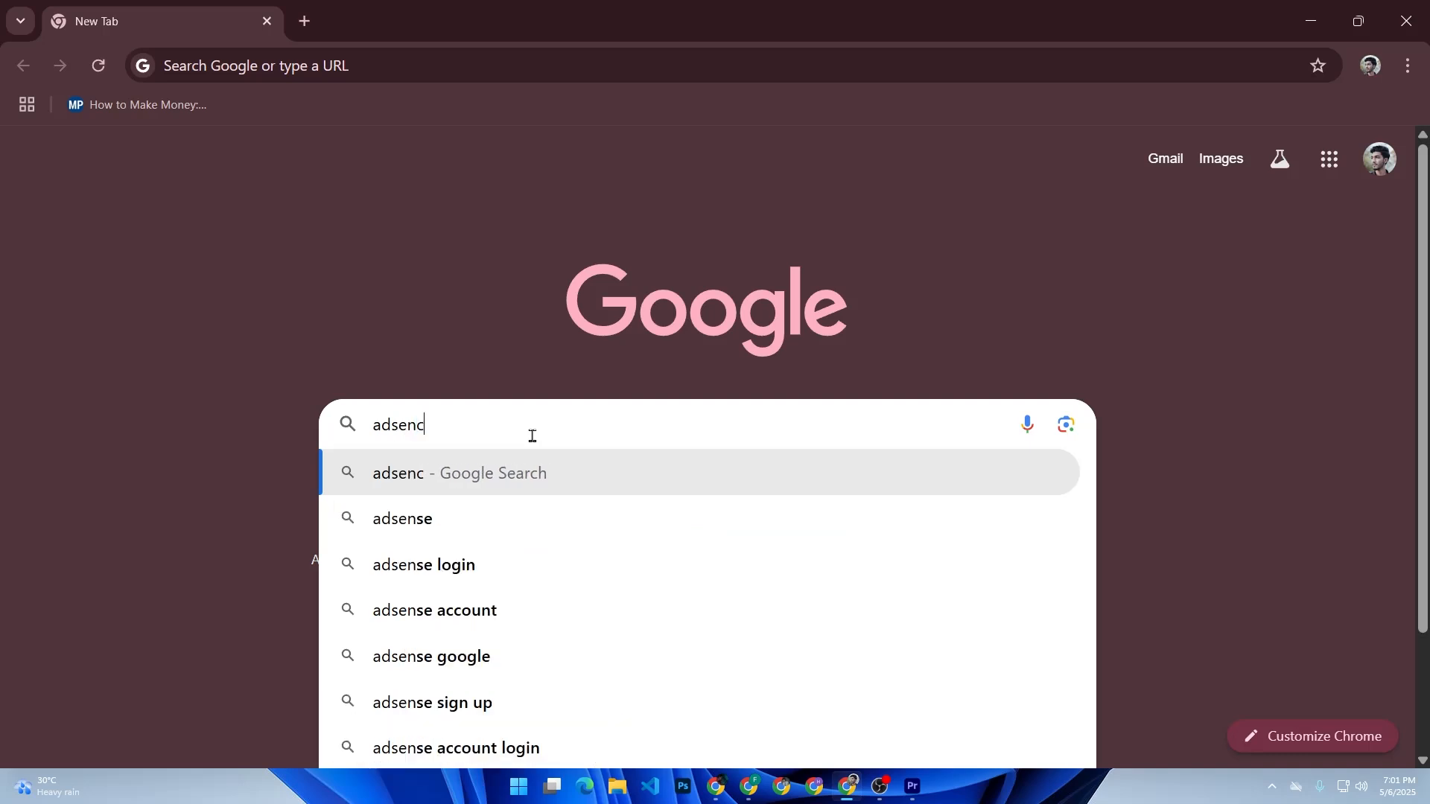
{"action": "key", "text": "BackSpace"}
{"action": "type", "text": "se"}
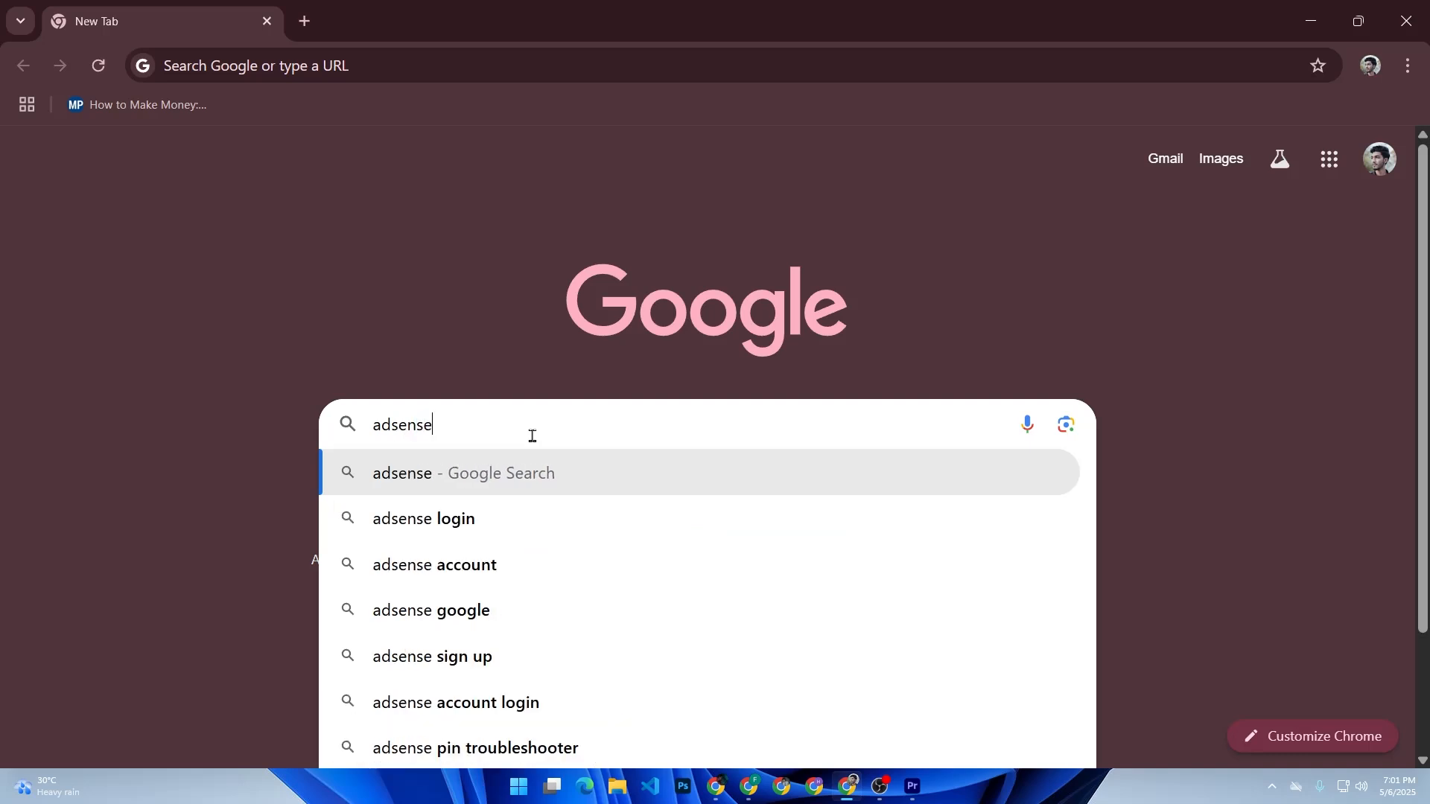
{"action": "type", "text": ".goo"}
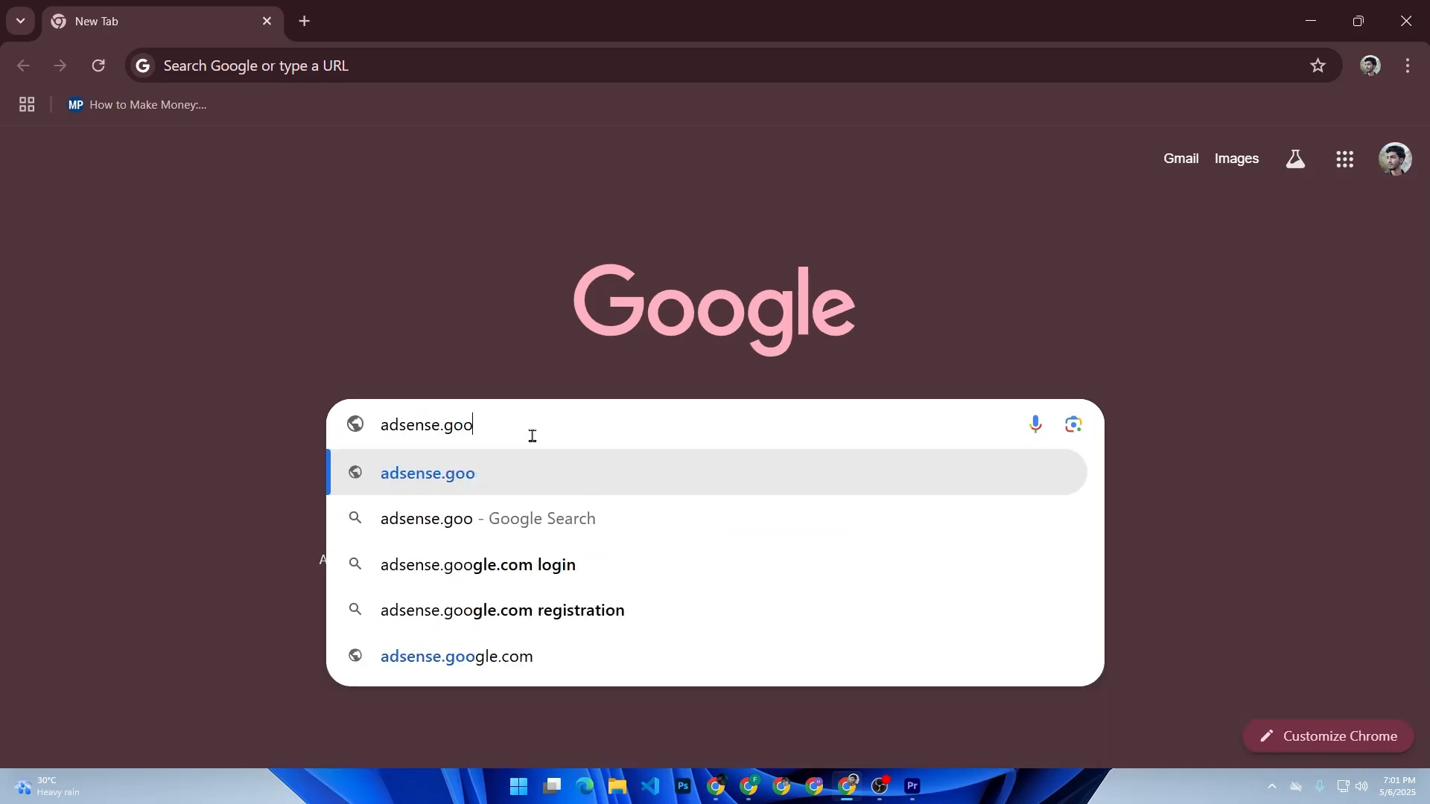
{"action": "type", "text": "gle co"}
{"action": "key", "text": "BackSpace"}
{"action": "key", "text": "BackSpace"}
{"action": "key", "text": "BackSpace"}
{"action": "key", "text": "BackSpace"}
{"action": "type", "text": ".com"}
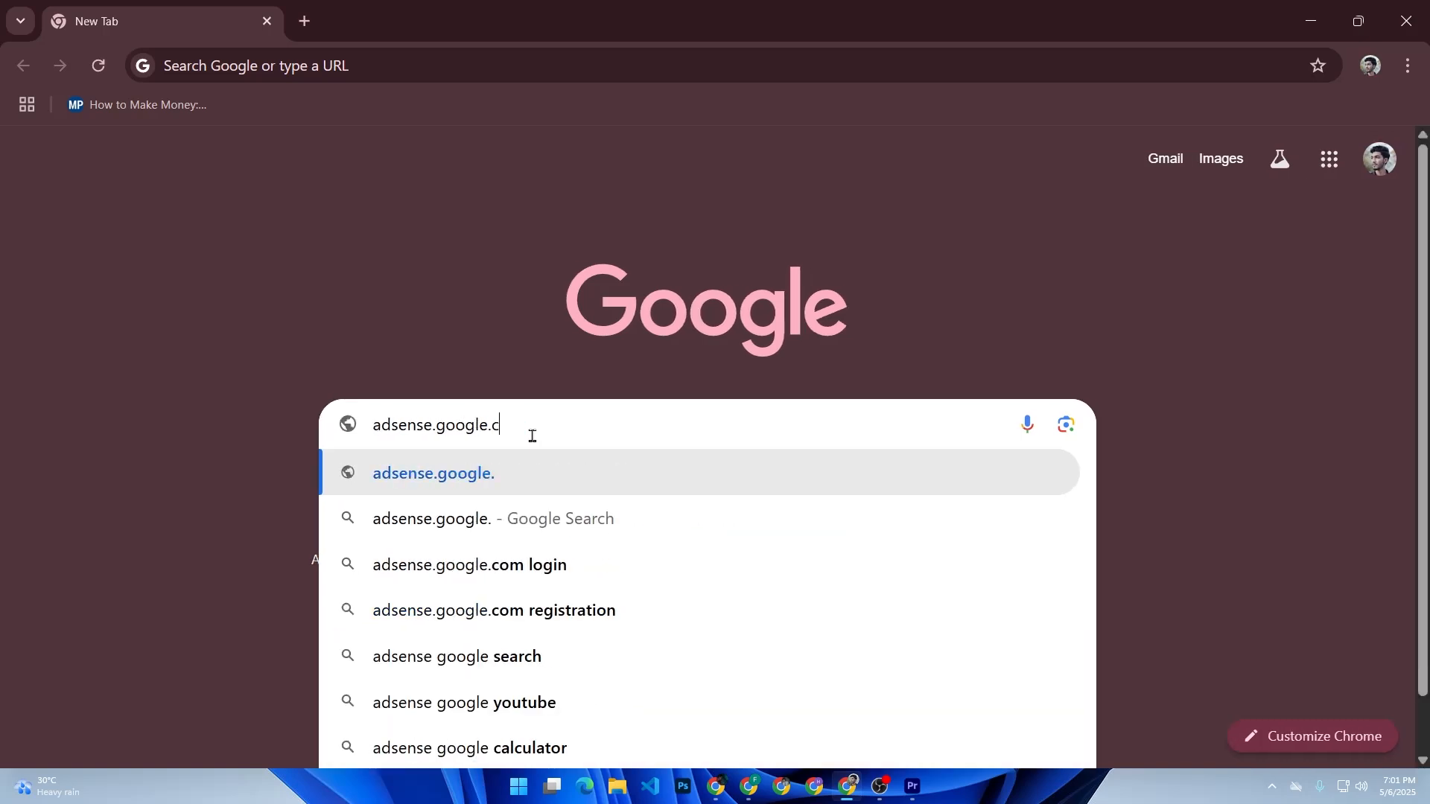
{"action": "key", "text": "Return"}
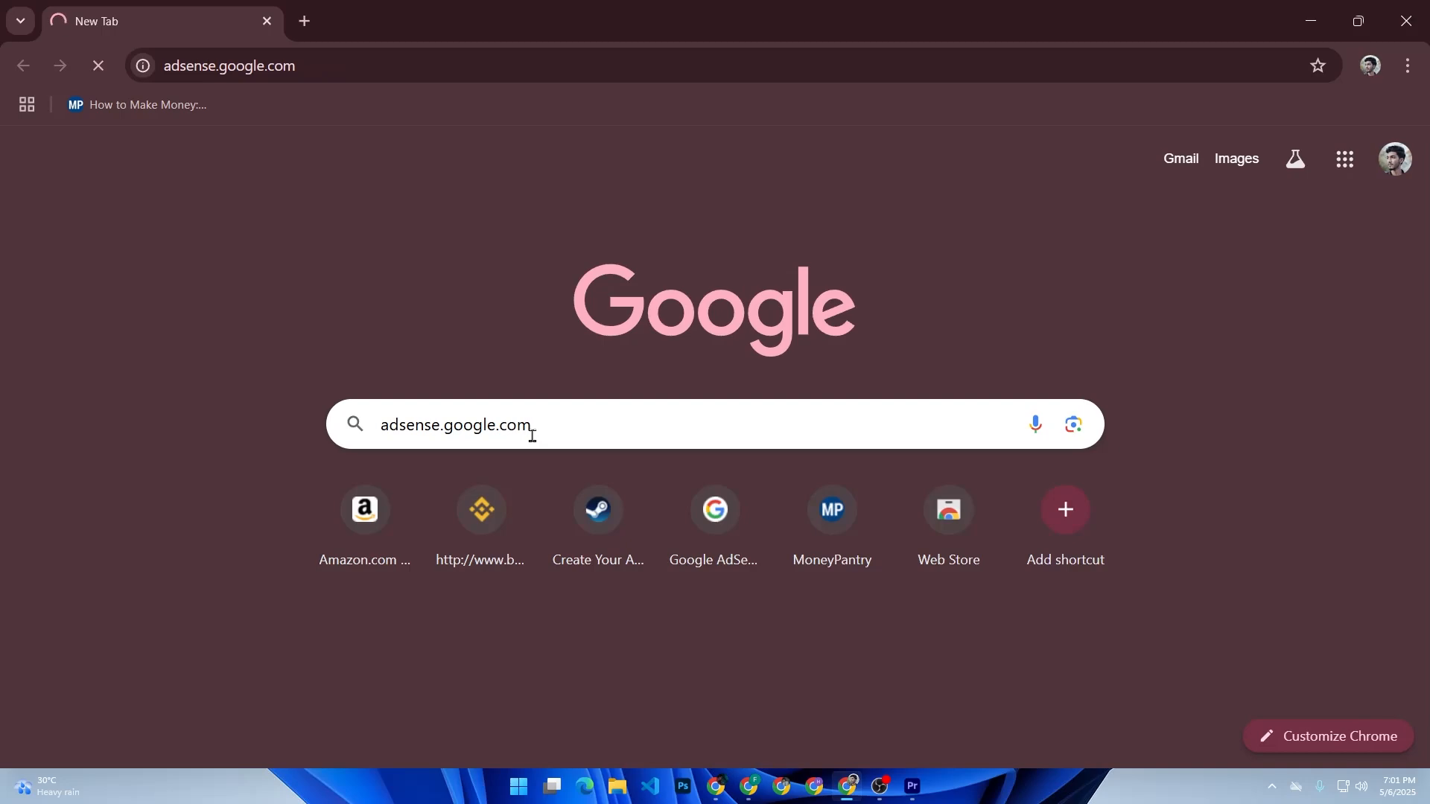
{"action": "left_click", "coordinate": [534, 440]}
Step: Translate the AdSense start page into English and get started with the first listed Google account
{"action": "left_click", "coordinate": [1192, 112]}
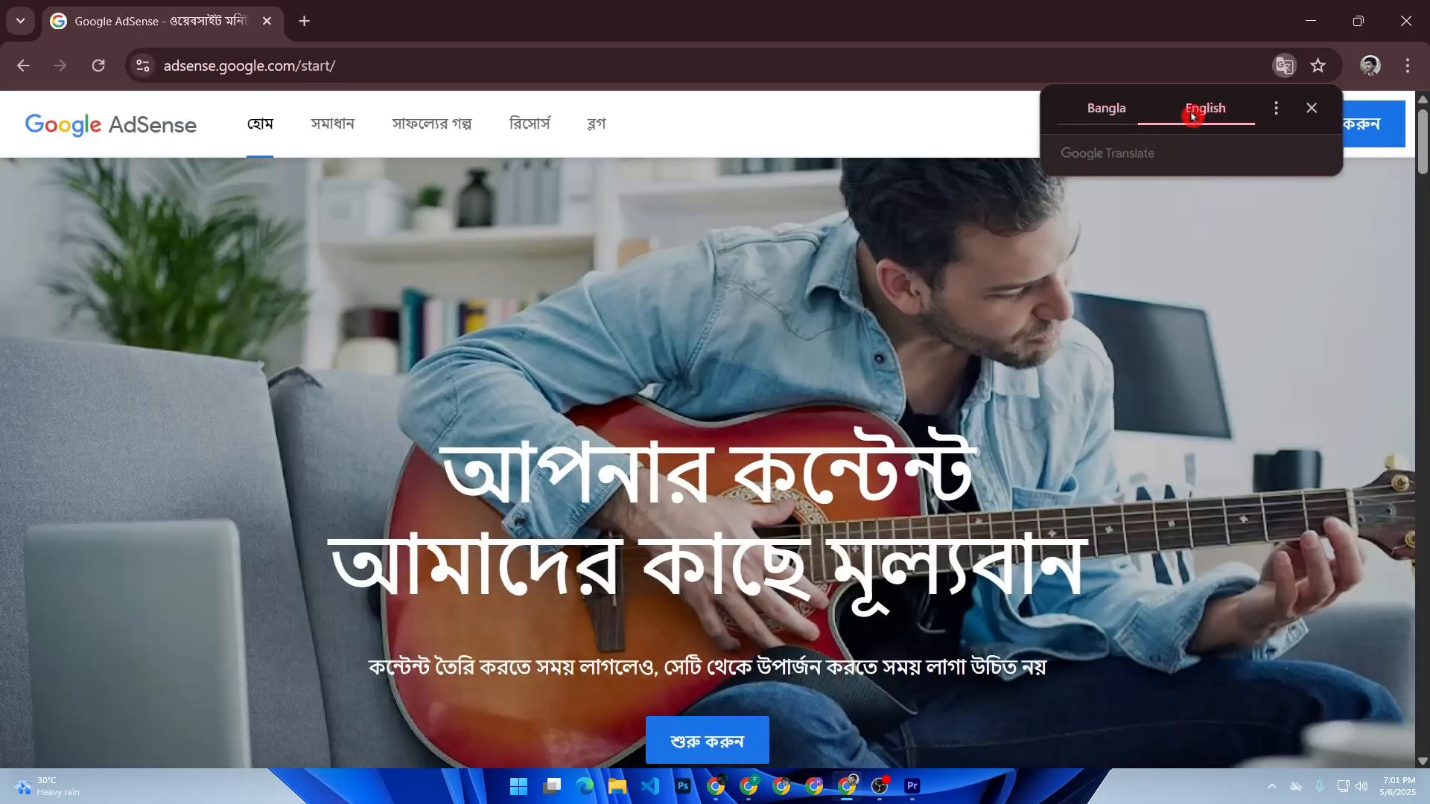
{"action": "left_click", "coordinate": [1316, 111]}
{"action": "left_click", "coordinate": [1346, 109]}
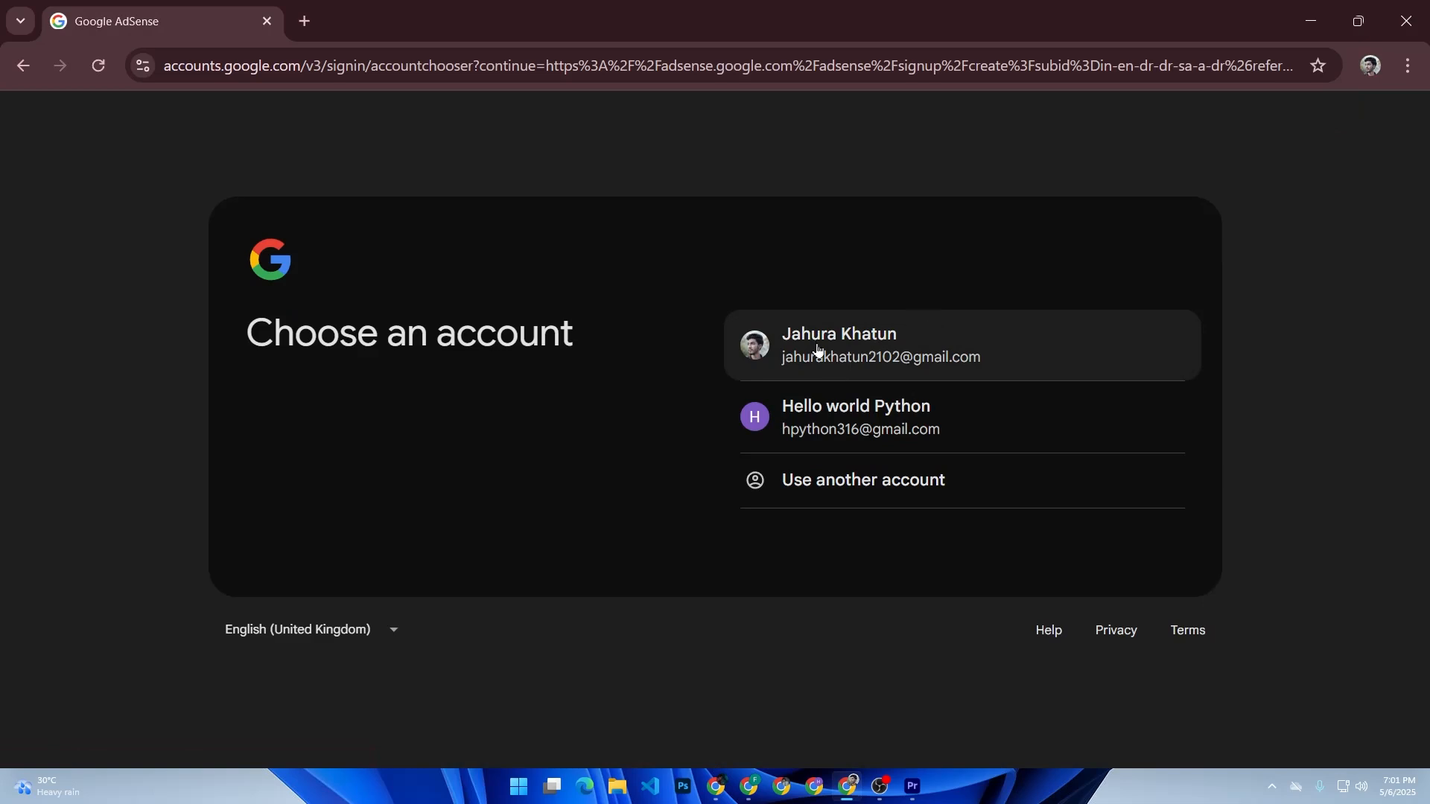
{"action": "left_click", "coordinate": [855, 328]}
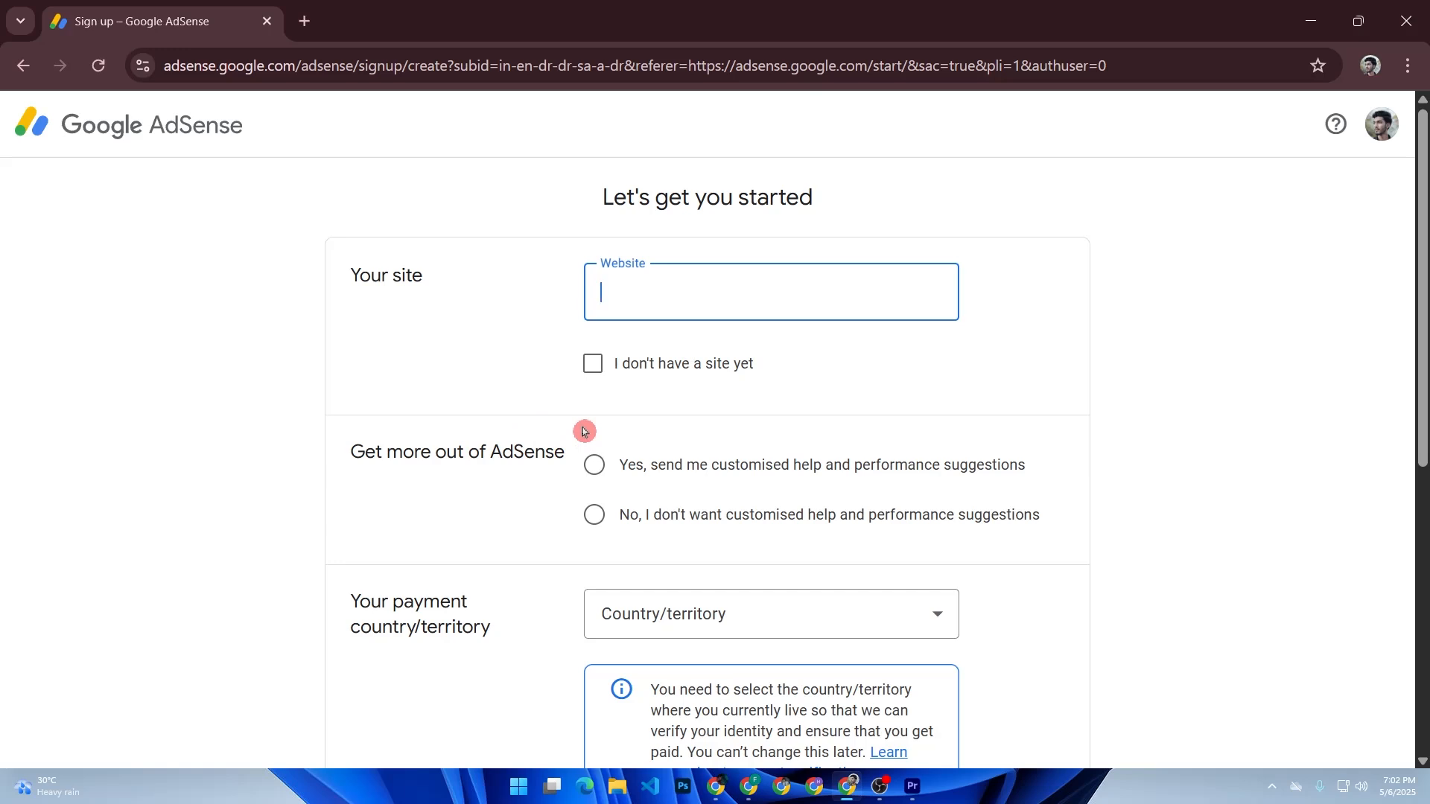
Step: Examine the AdSense sign-up form's site, customised help and payment country sections, including the country list
{"action": "scroll", "coordinate": [652, 460], "scroll_direction": "down", "scroll_amount": 2}
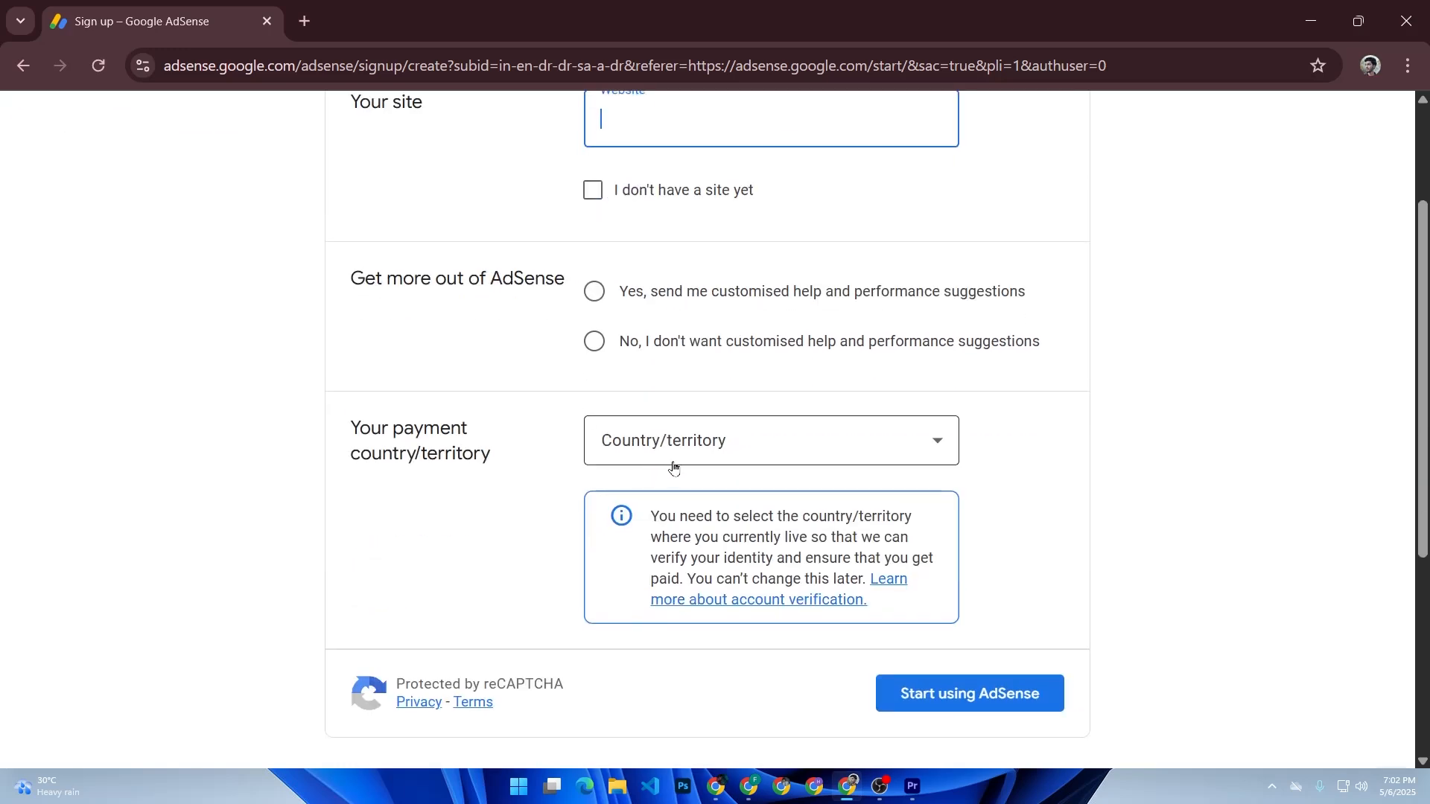
{"action": "left_click", "coordinate": [679, 460]}
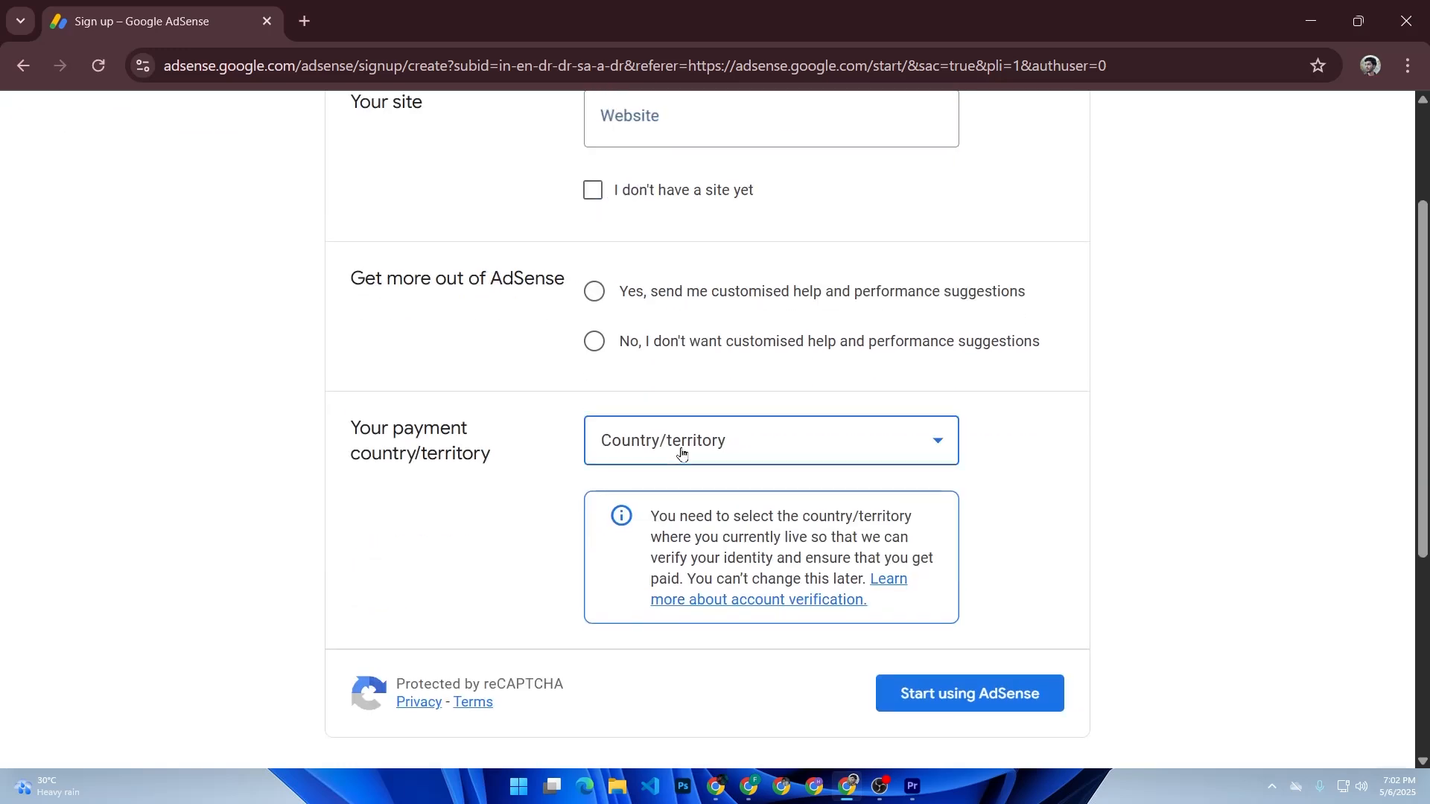
{"action": "left_click", "coordinate": [493, 460]}
{"action": "scroll", "coordinate": [494, 454], "scroll_direction": "up", "scroll_amount": 2}
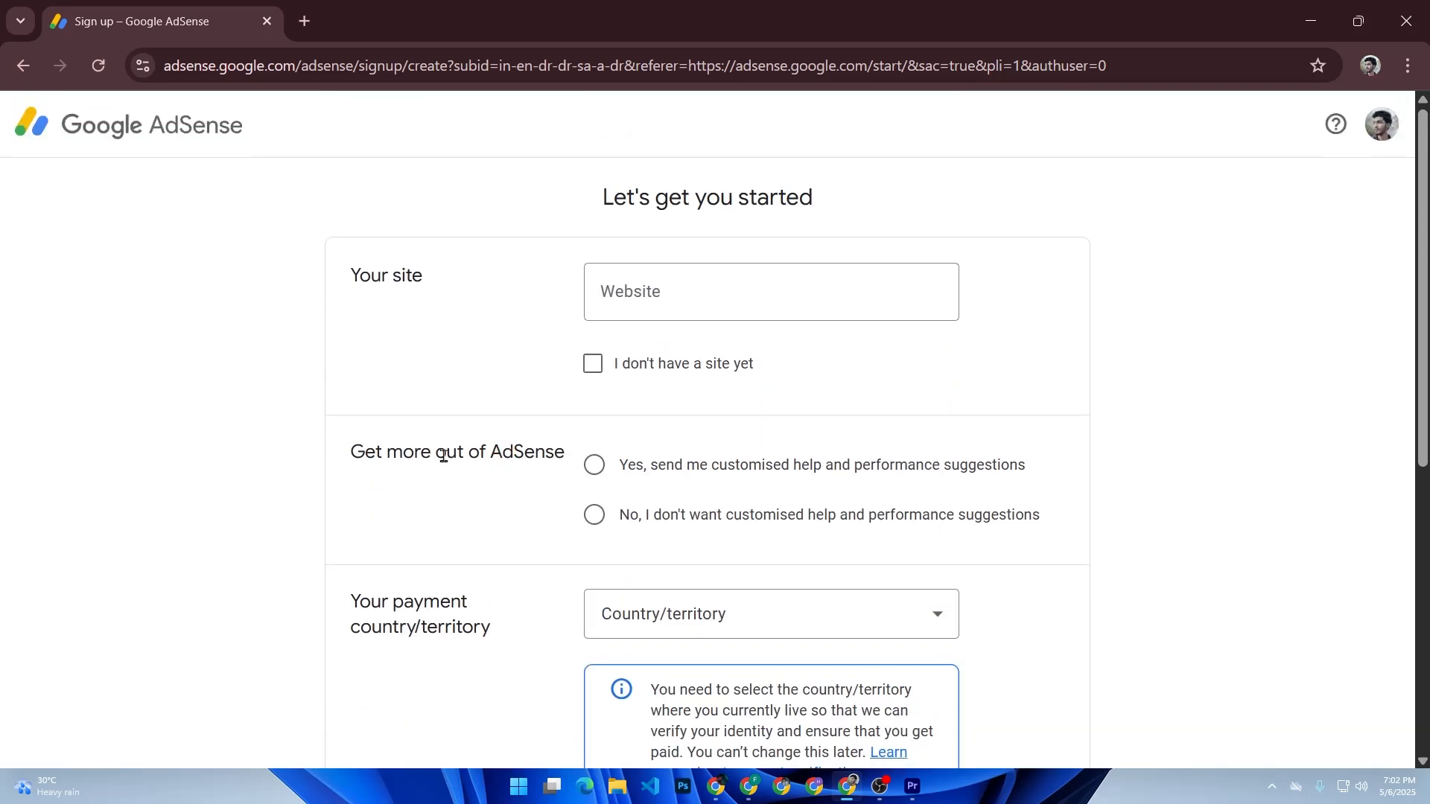
{"action": "left_click_drag", "start_coordinate": [376, 452], "coordinate": [562, 453]}
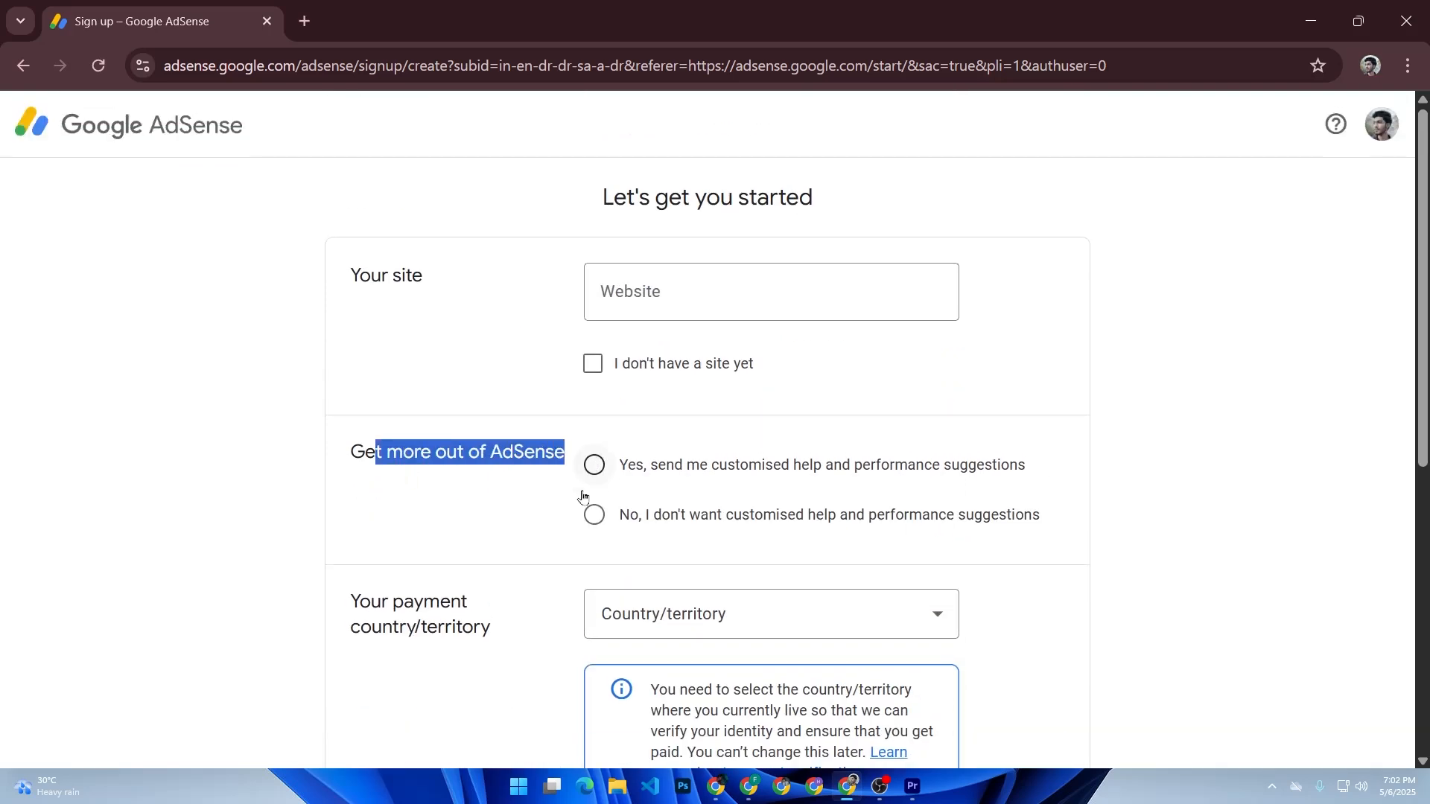
{"action": "left_click", "coordinate": [594, 514]}
{"action": "scroll", "coordinate": [722, 406], "scroll_direction": "down", "scroll_amount": 6}
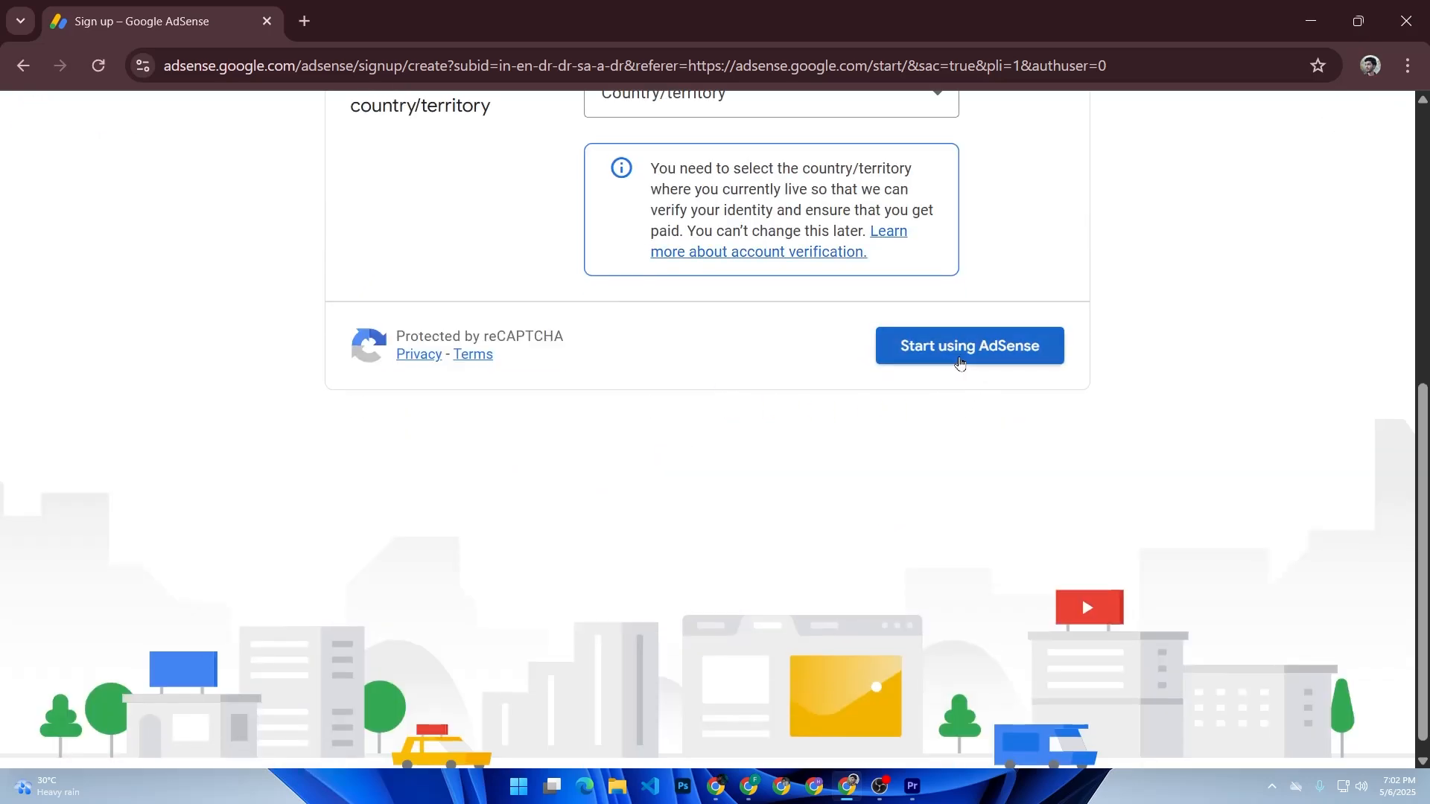
{"action": "scroll", "coordinate": [976, 373], "scroll_direction": "down", "scroll_amount": 1}
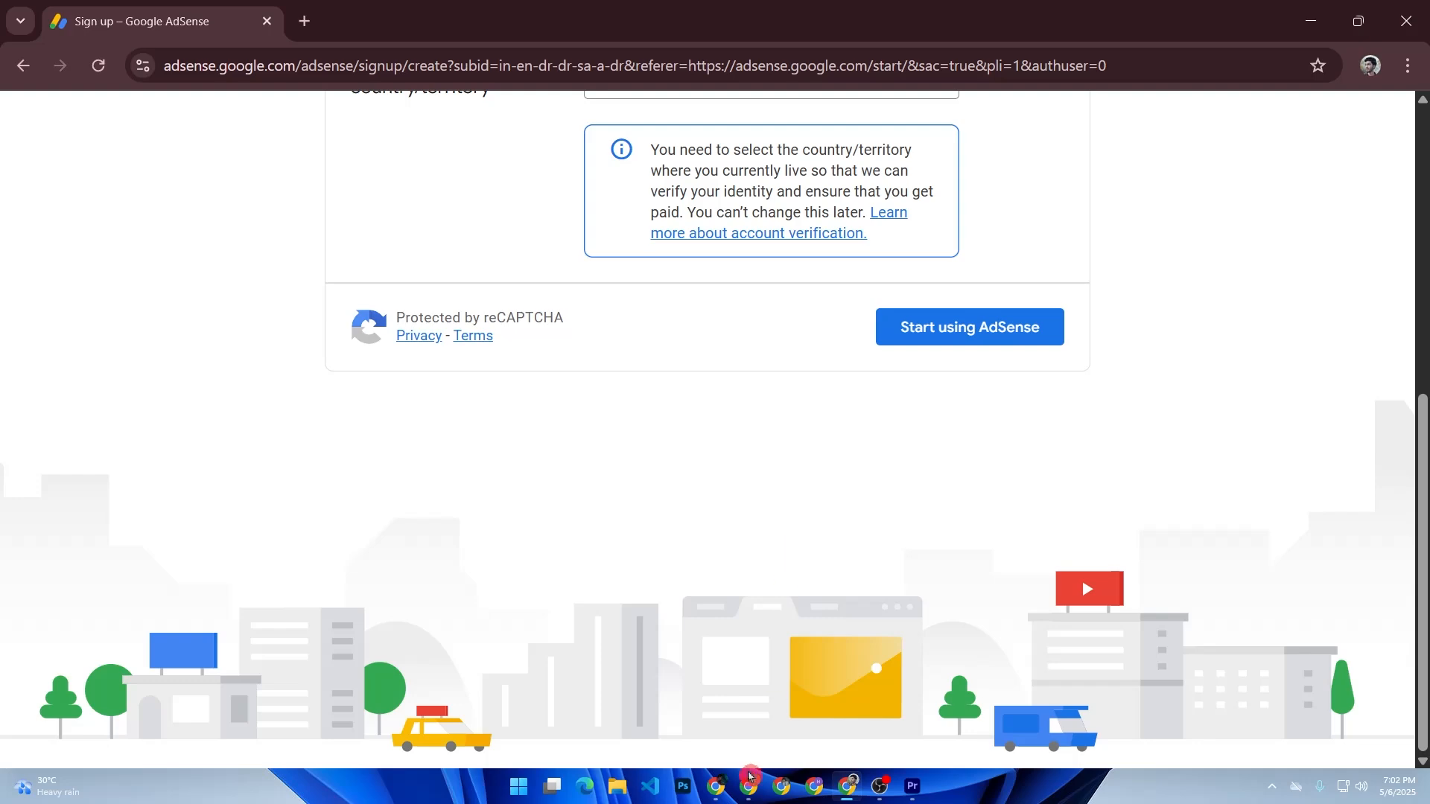
Step: Switch to the other Chrome profile's window, search Google for adsense, open the AdSense site and sign in
{"action": "left_click", "coordinate": [748, 785]}
{"action": "left_click", "coordinate": [800, 21]}
{"action": "left_click", "coordinate": [581, 432]}
{"action": "type", "text": "ad"}
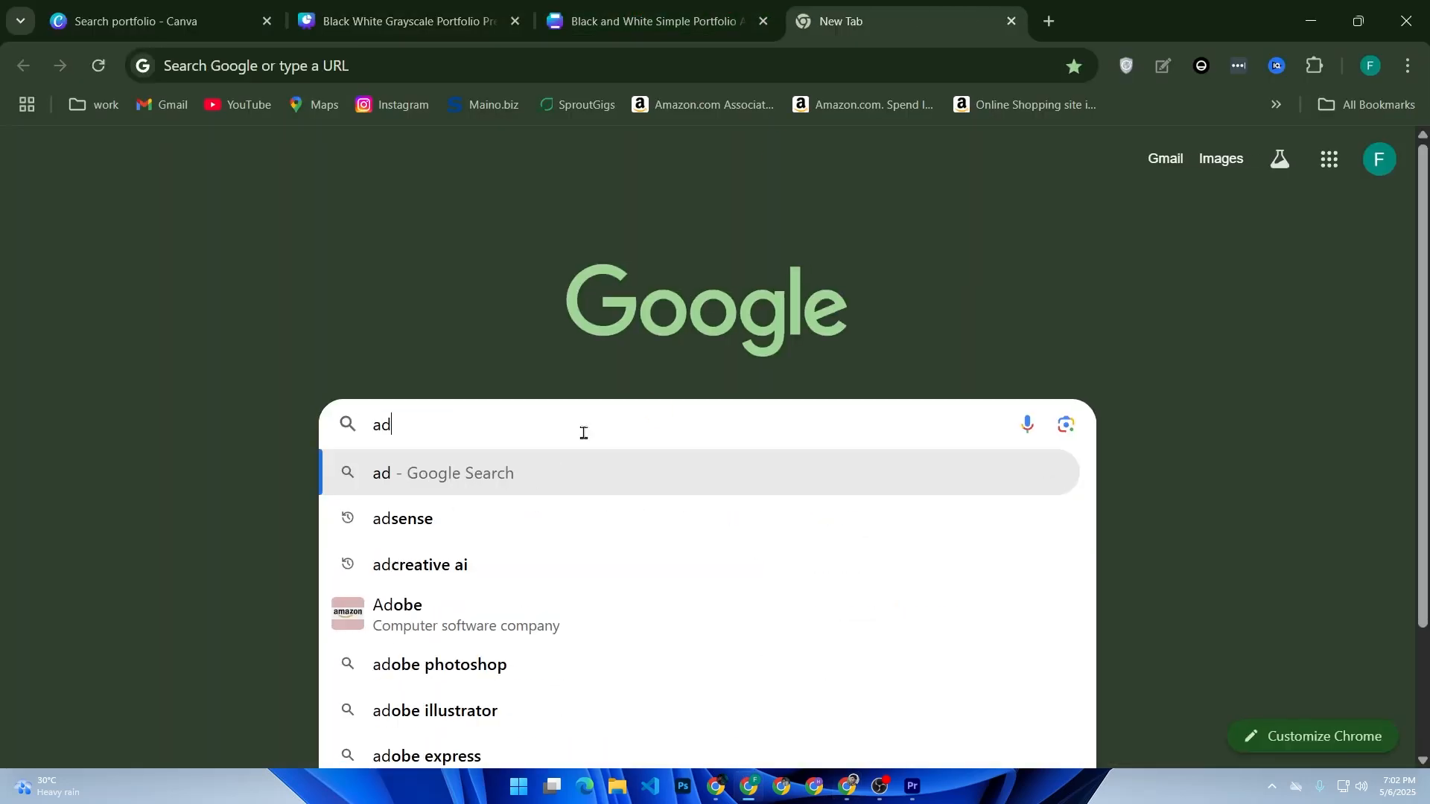
{"action": "key", "text": "Down"}
{"action": "key", "text": "Return"}
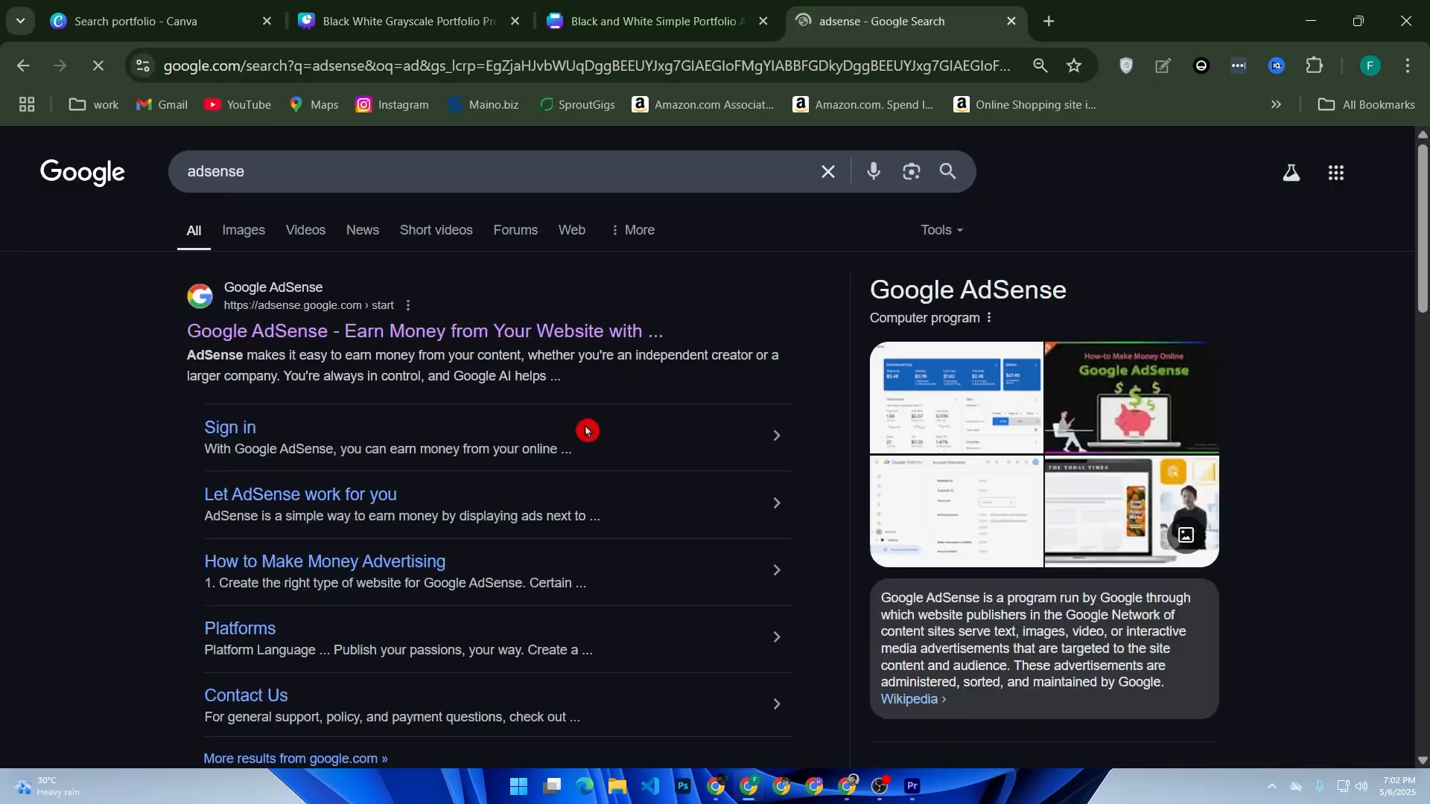
{"action": "left_click", "coordinate": [584, 344]}
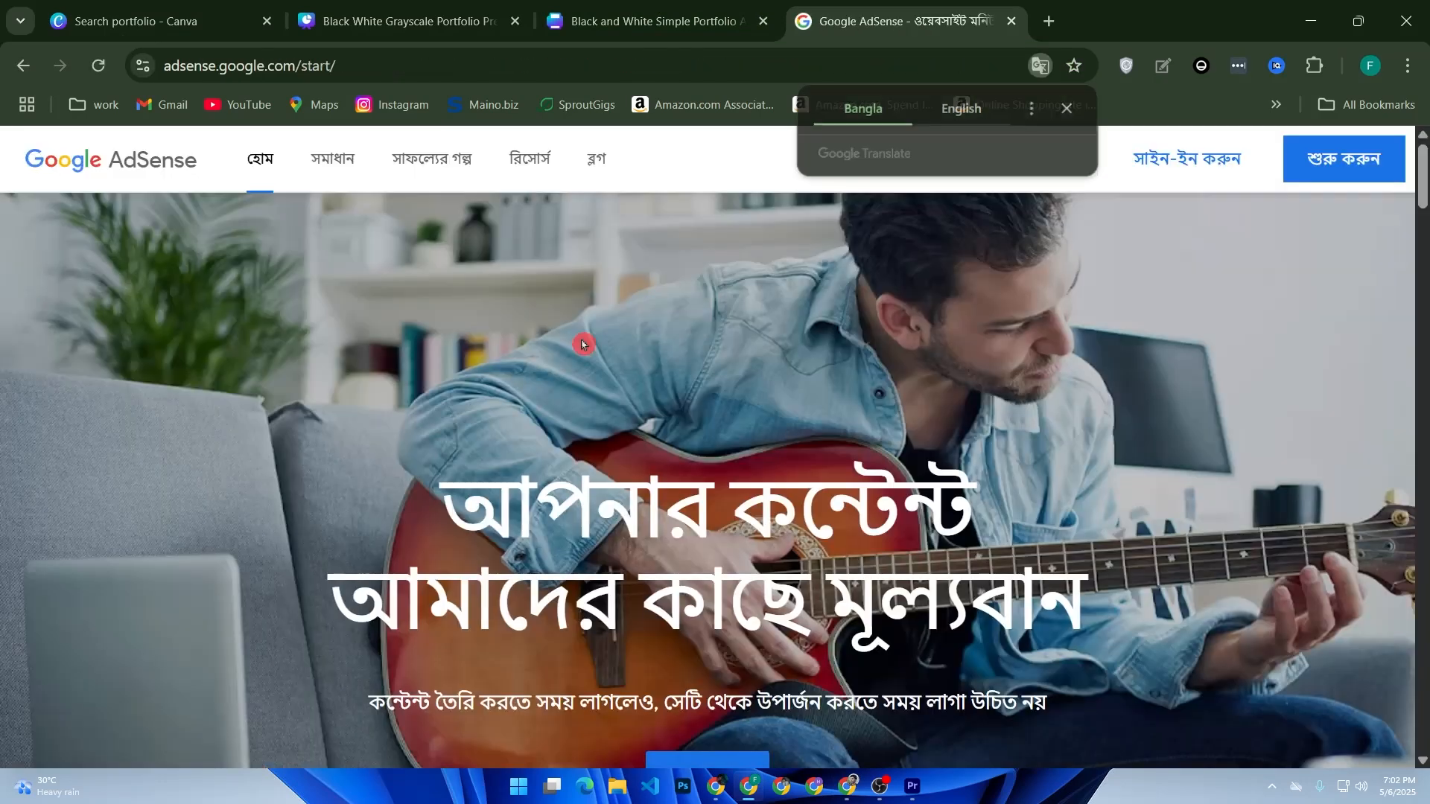
{"action": "left_click", "coordinate": [1186, 153]}
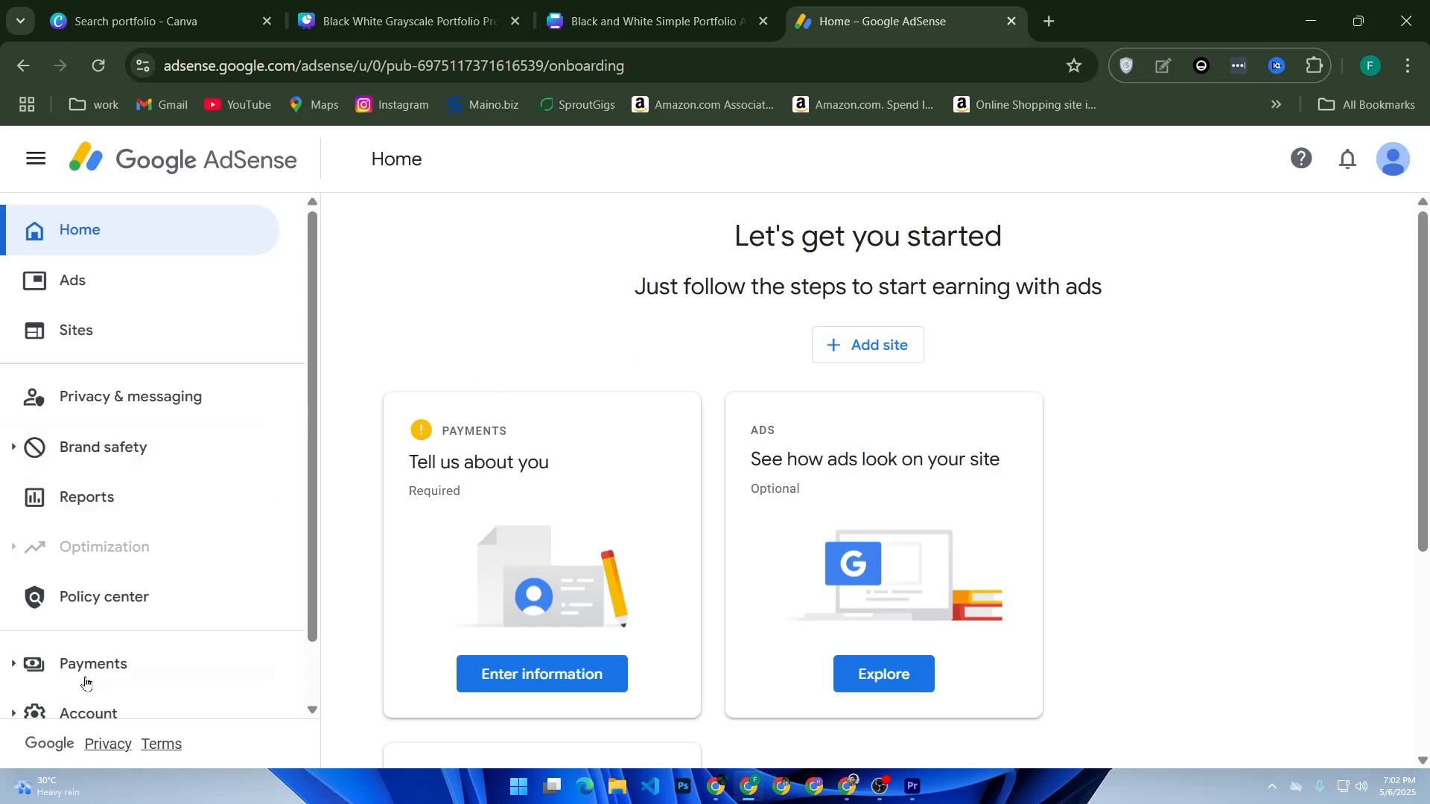
Step: Open the AdSense payments info page and start adding a payments account
{"action": "left_click", "coordinate": [90, 679]}
{"action": "scroll", "coordinate": [119, 670], "scroll_direction": "down", "scroll_amount": 2}
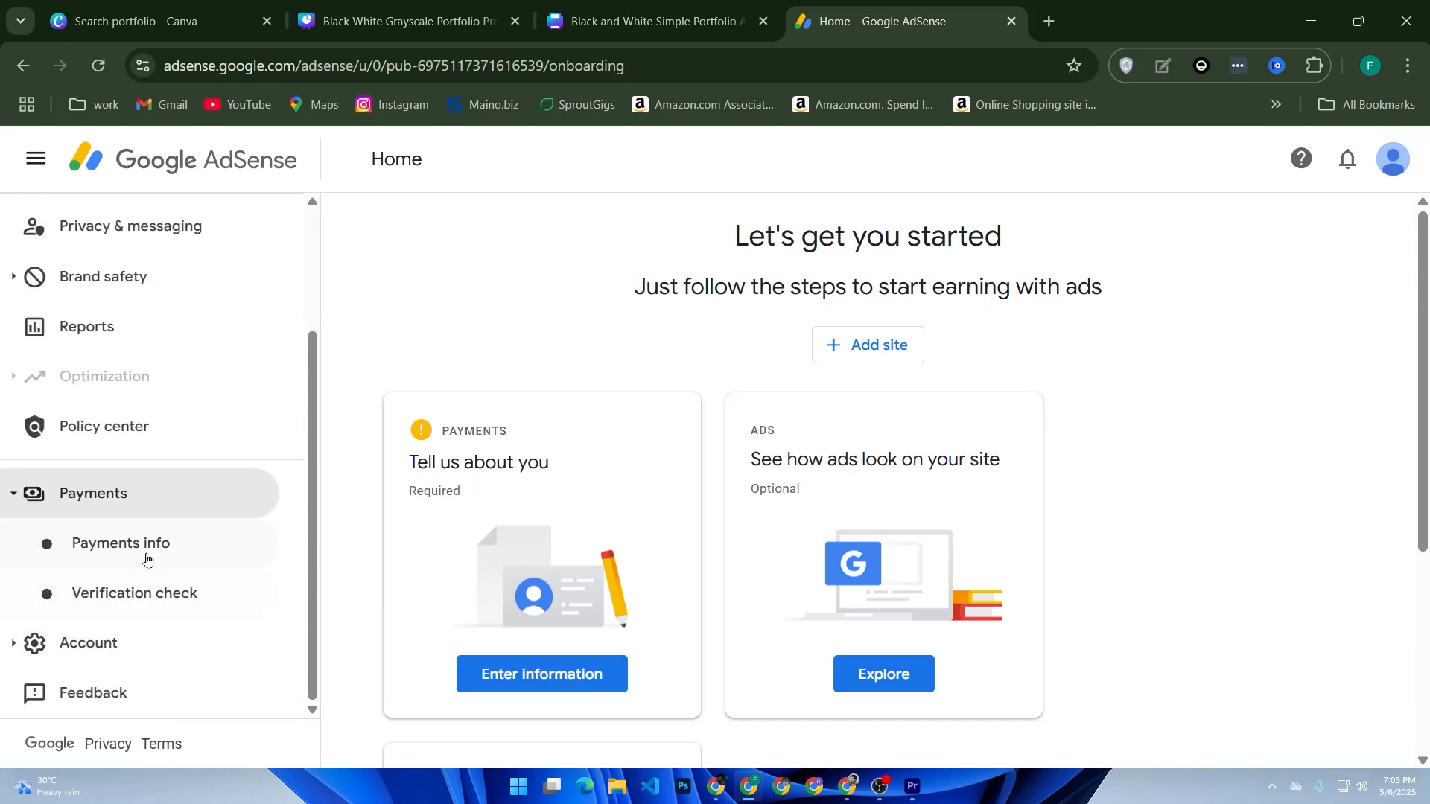
{"action": "left_click", "coordinate": [146, 557]}
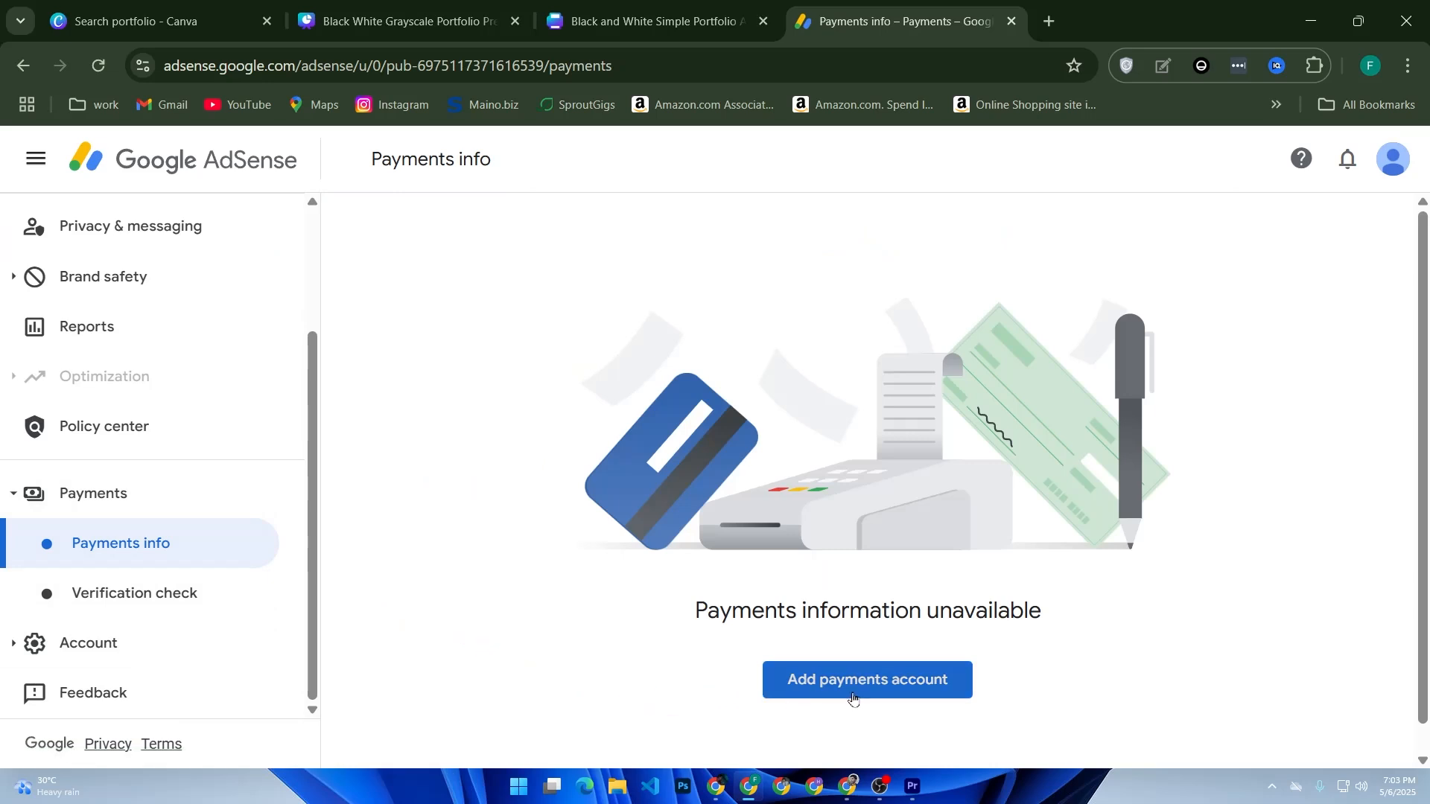
{"action": "left_click", "coordinate": [897, 685]}
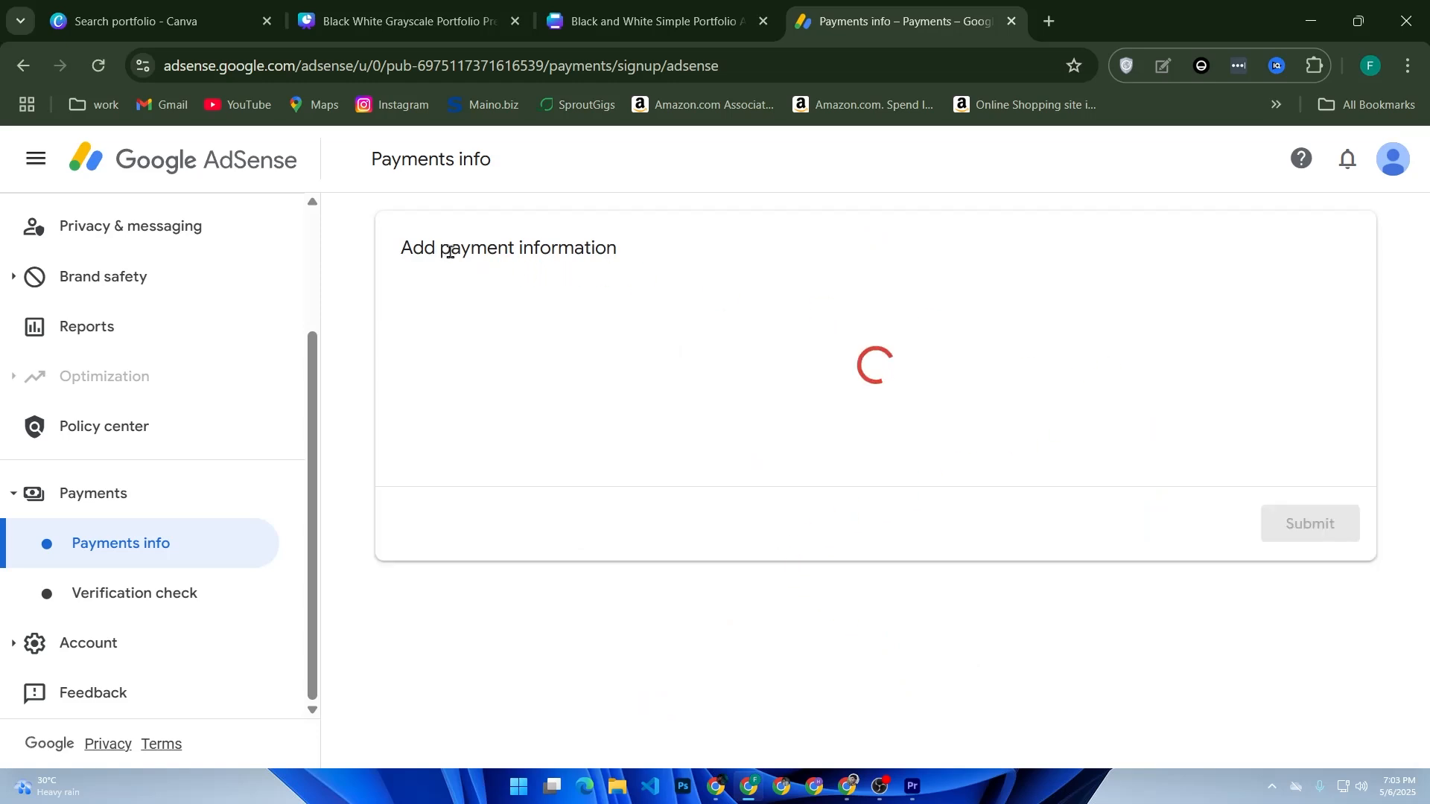
{"action": "left_click", "coordinate": [520, 297]}
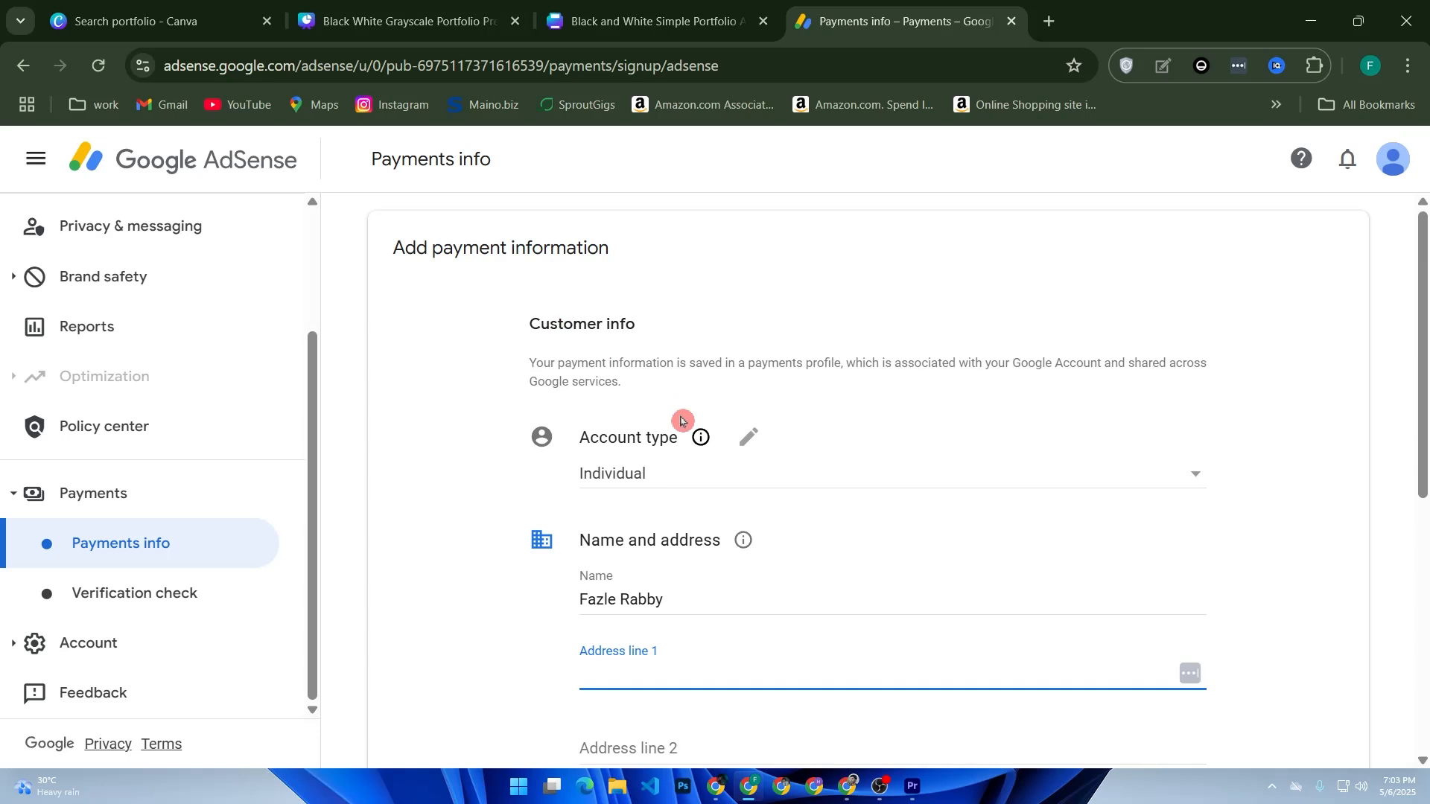
Step: Review the customer info form's account type, name, address, postal code and phone number fields
{"action": "mouse_move", "coordinate": [680, 421]}
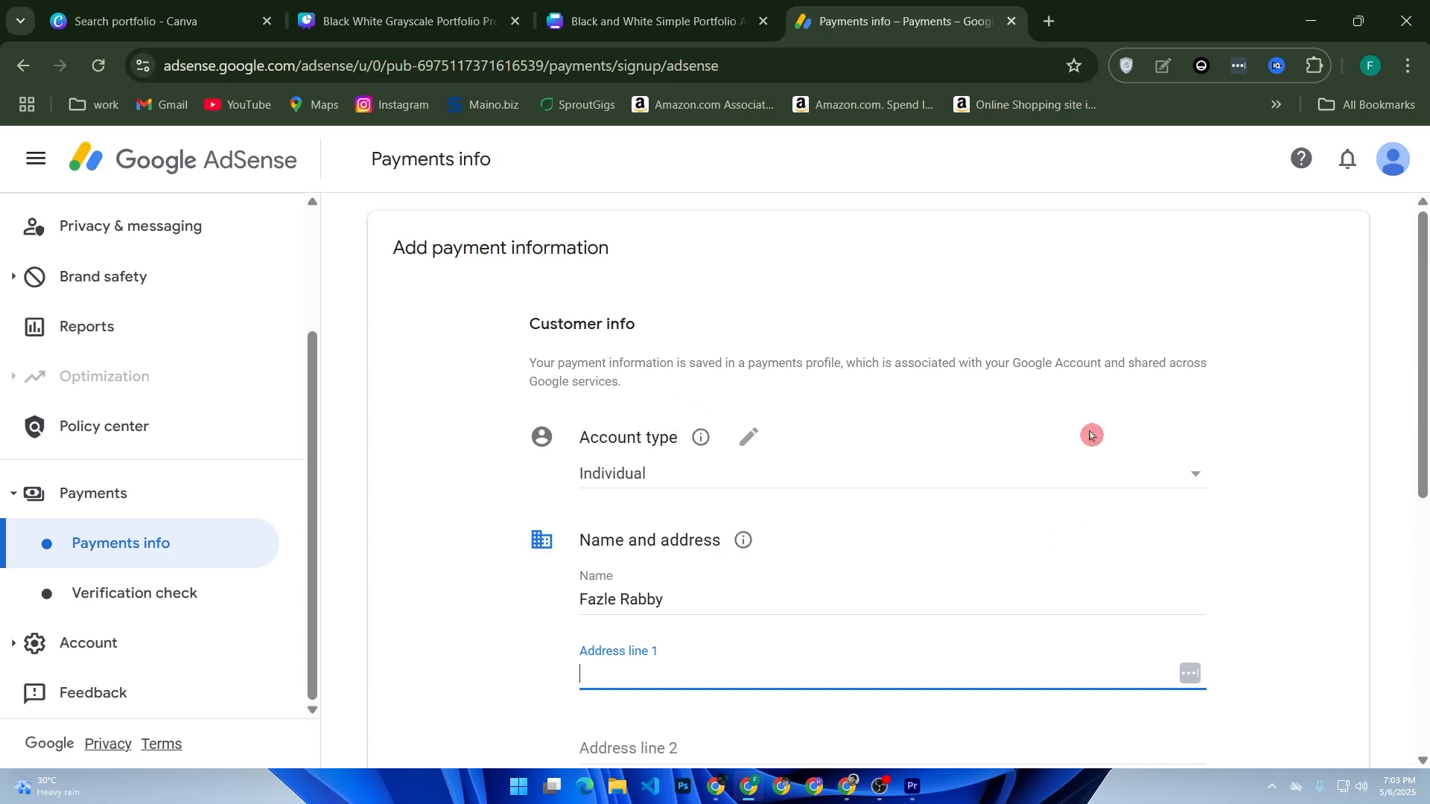
{"action": "scroll", "coordinate": [879, 502], "scroll_direction": "down", "scroll_amount": 2}
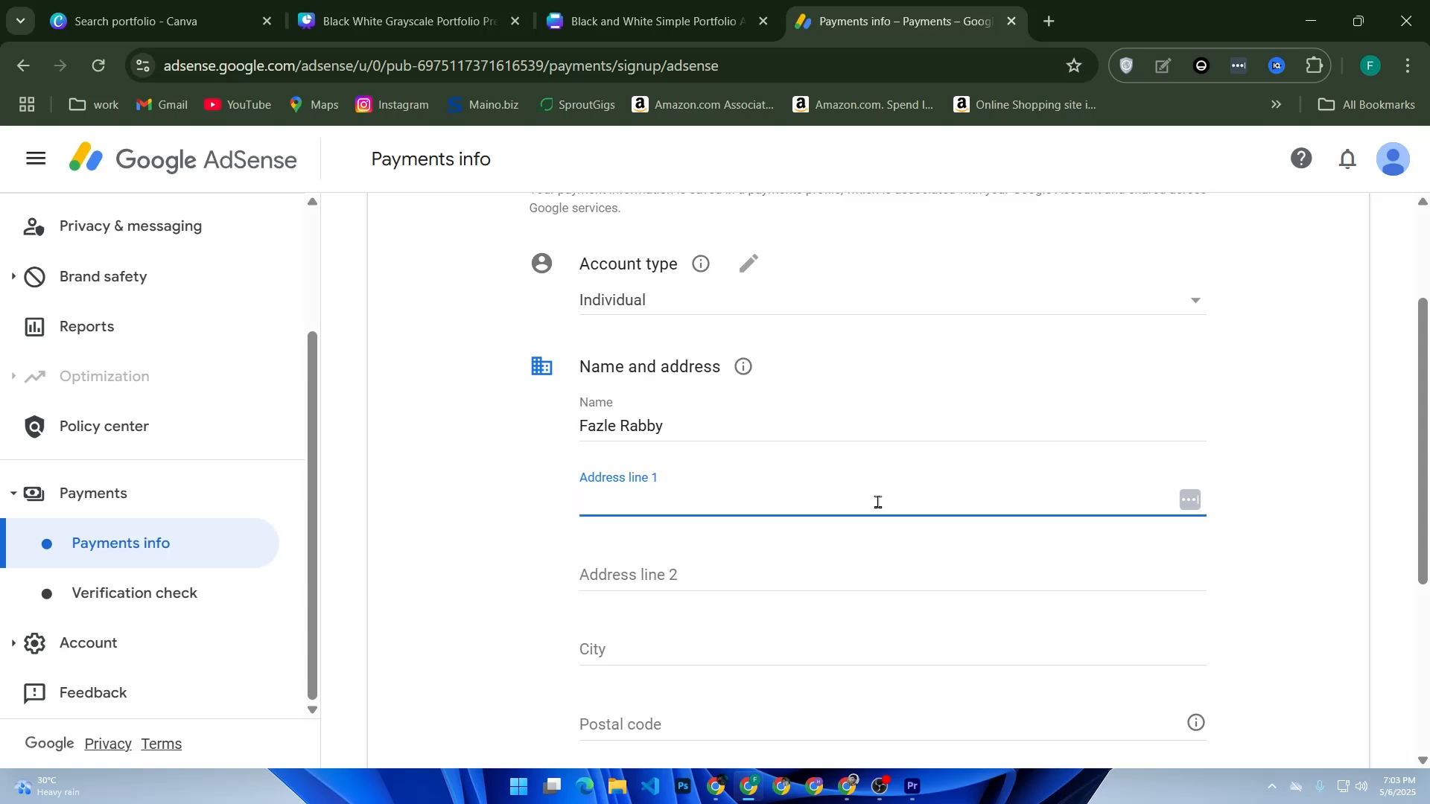
{"action": "scroll", "coordinate": [877, 502], "scroll_direction": "down", "scroll_amount": 5}
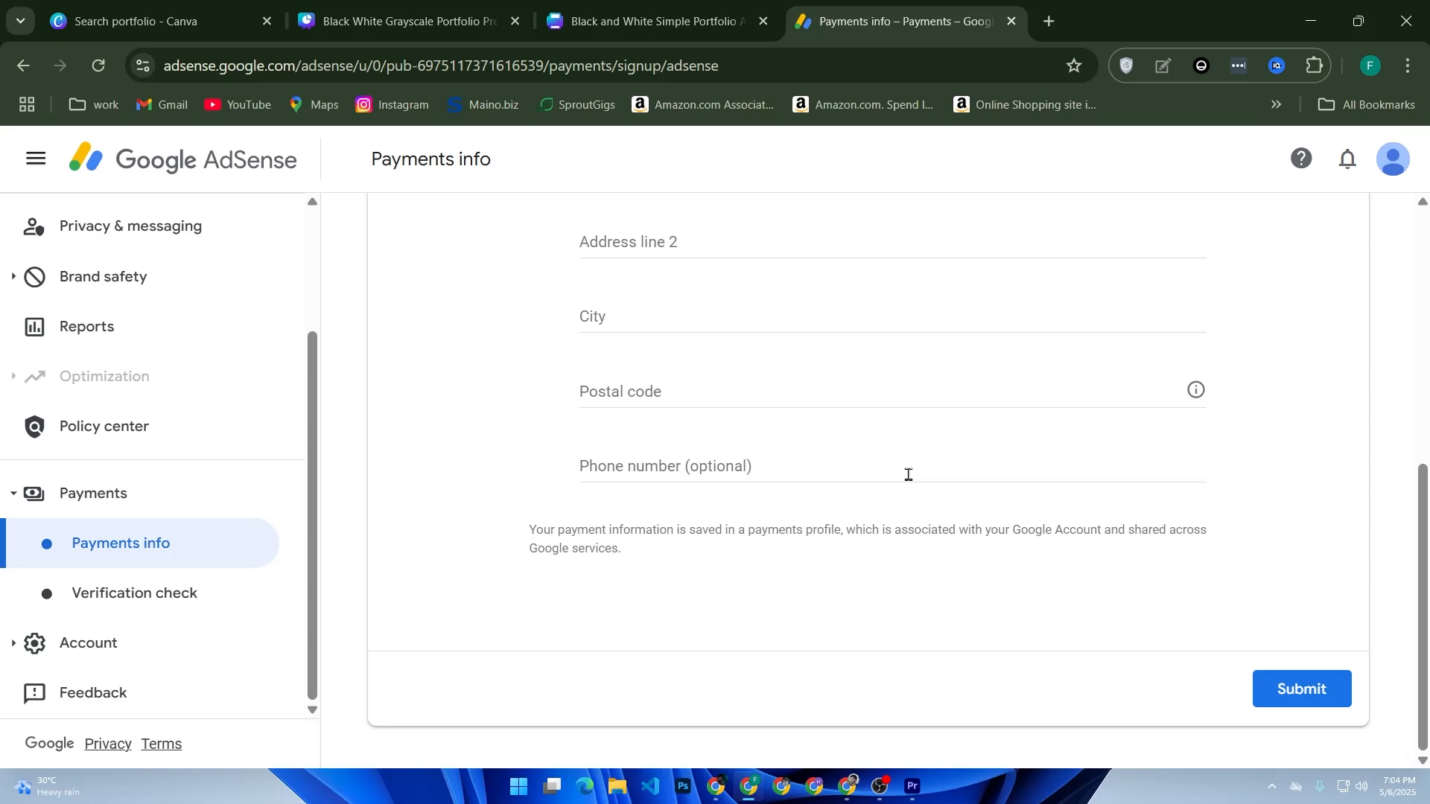
{"action": "left_click", "coordinate": [823, 501]}
{"action": "left_click_drag", "start_coordinate": [437, 531], "coordinate": [375, 543]}
{"action": "scroll", "coordinate": [447, 492], "scroll_direction": "up", "scroll_amount": 7}
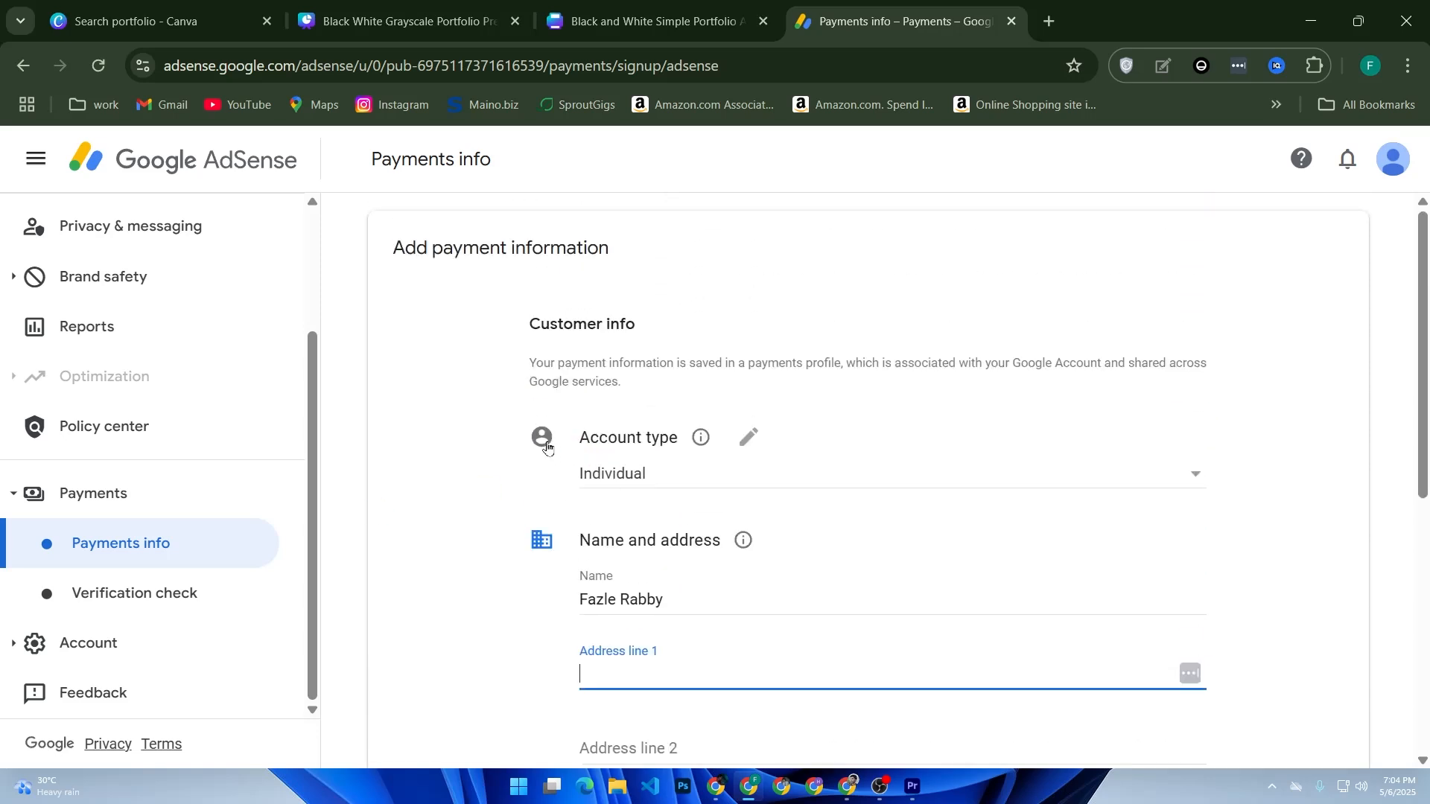
Step: Open the Ads page and sort the site list by Auto ads in descending order
{"action": "scroll", "coordinate": [253, 357], "scroll_direction": "up", "scroll_amount": 3}
{"action": "left_click", "coordinate": [185, 268]}
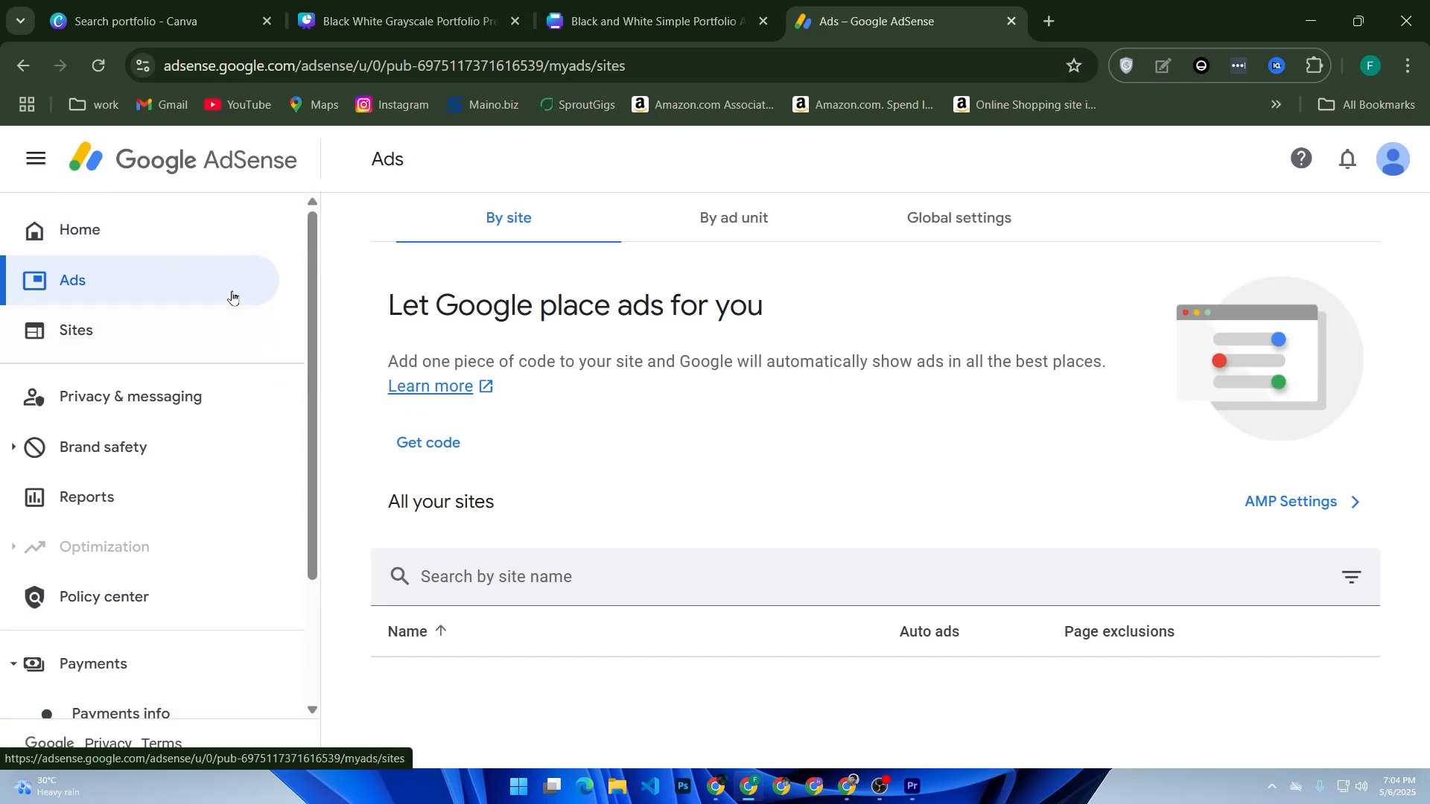
{"action": "left_click", "coordinate": [961, 639]}
{"action": "left_click", "coordinate": [872, 547]}
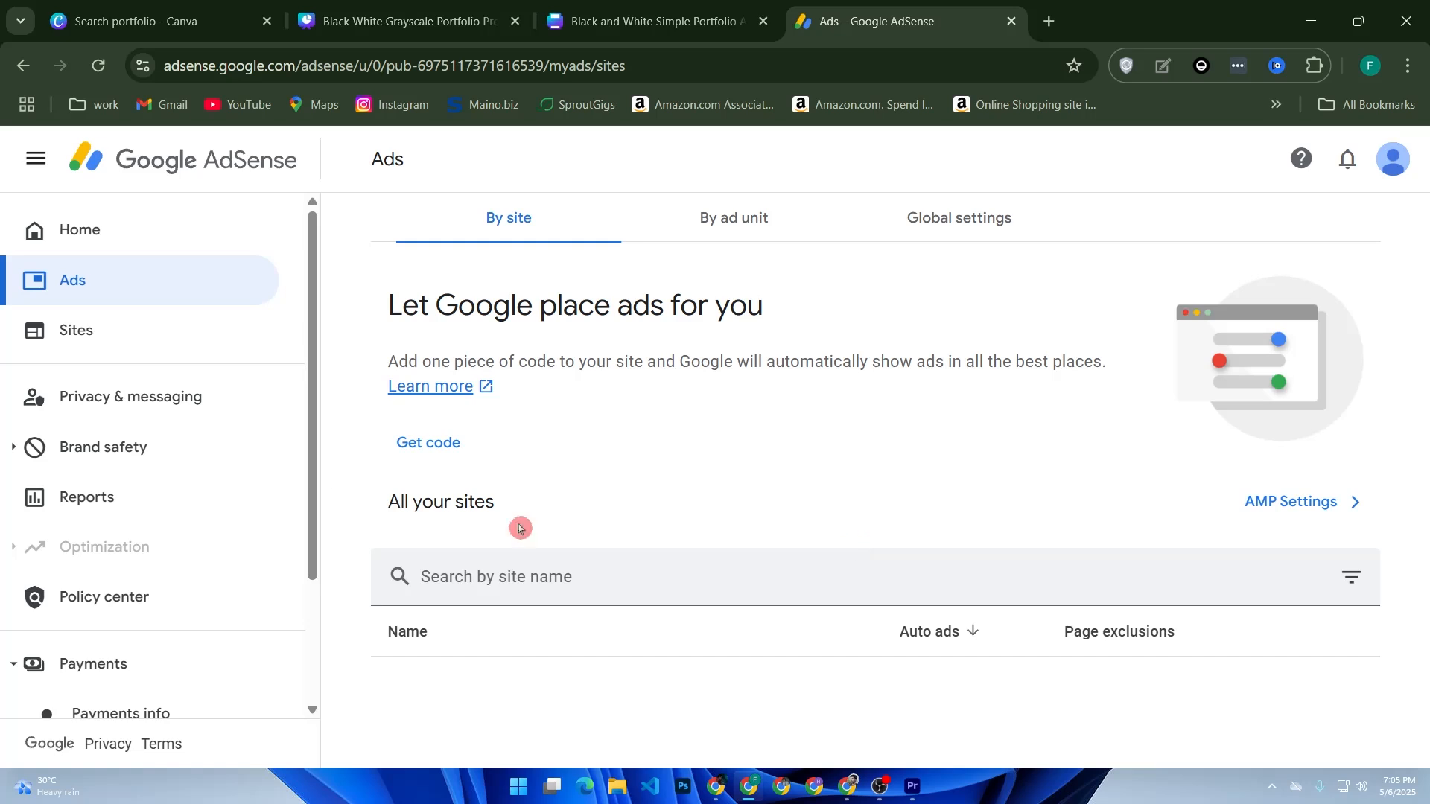
Step: Return to the AdSense home page and examine the payments, ads and sites onboarding cards
{"action": "left_click", "coordinate": [179, 248]}
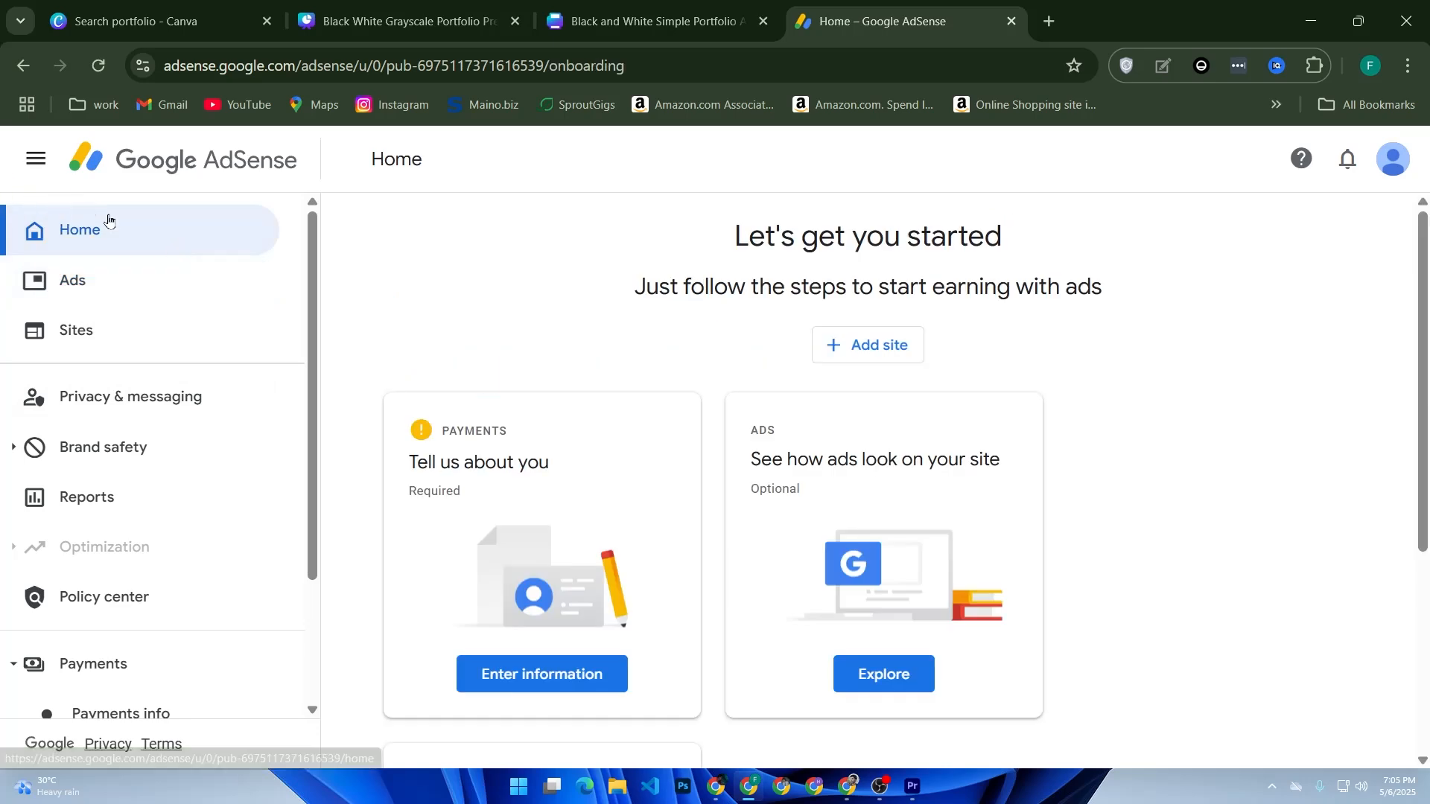
{"action": "scroll", "coordinate": [461, 566], "scroll_direction": "down", "scroll_amount": 3}
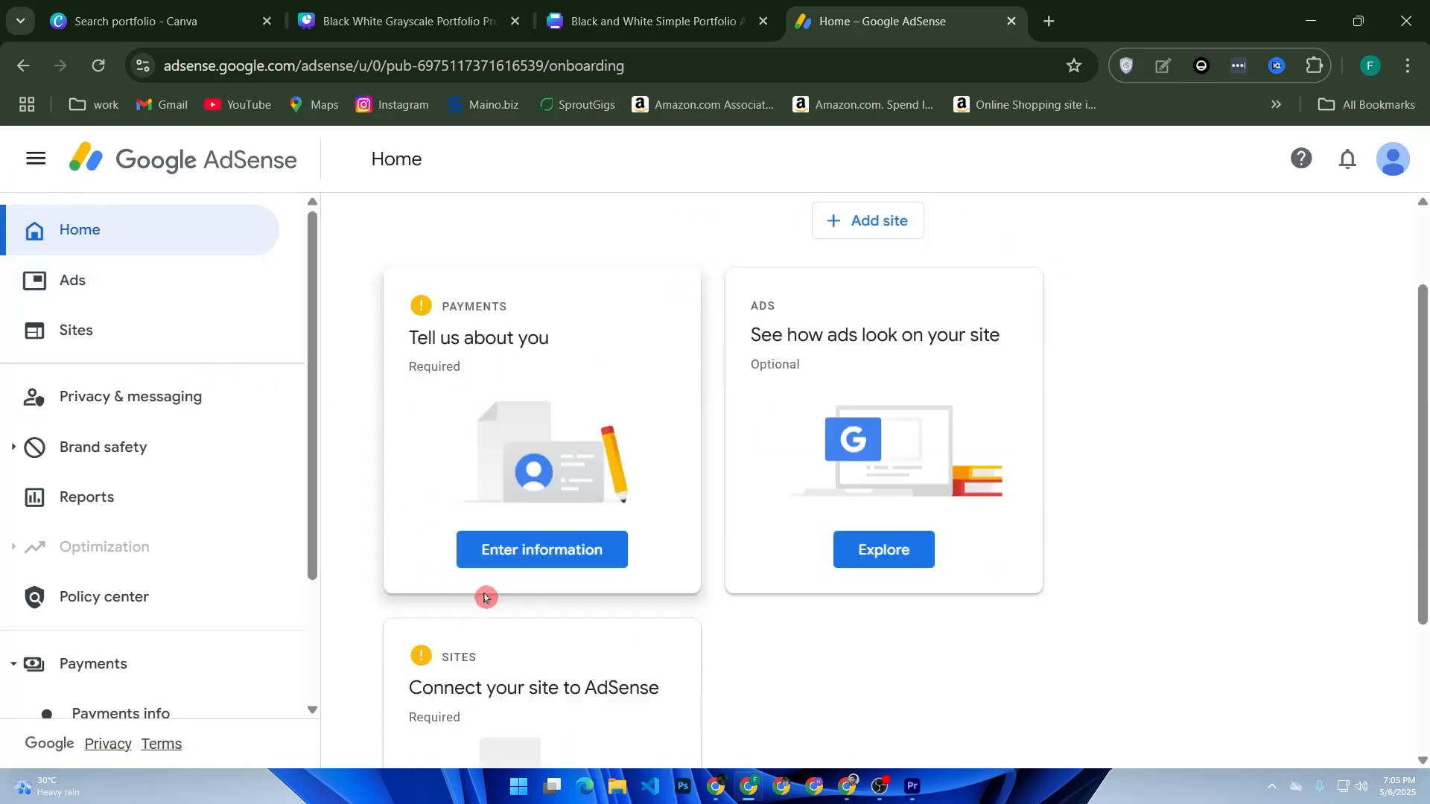
{"action": "scroll", "coordinate": [514, 588], "scroll_direction": "up", "scroll_amount": 3}
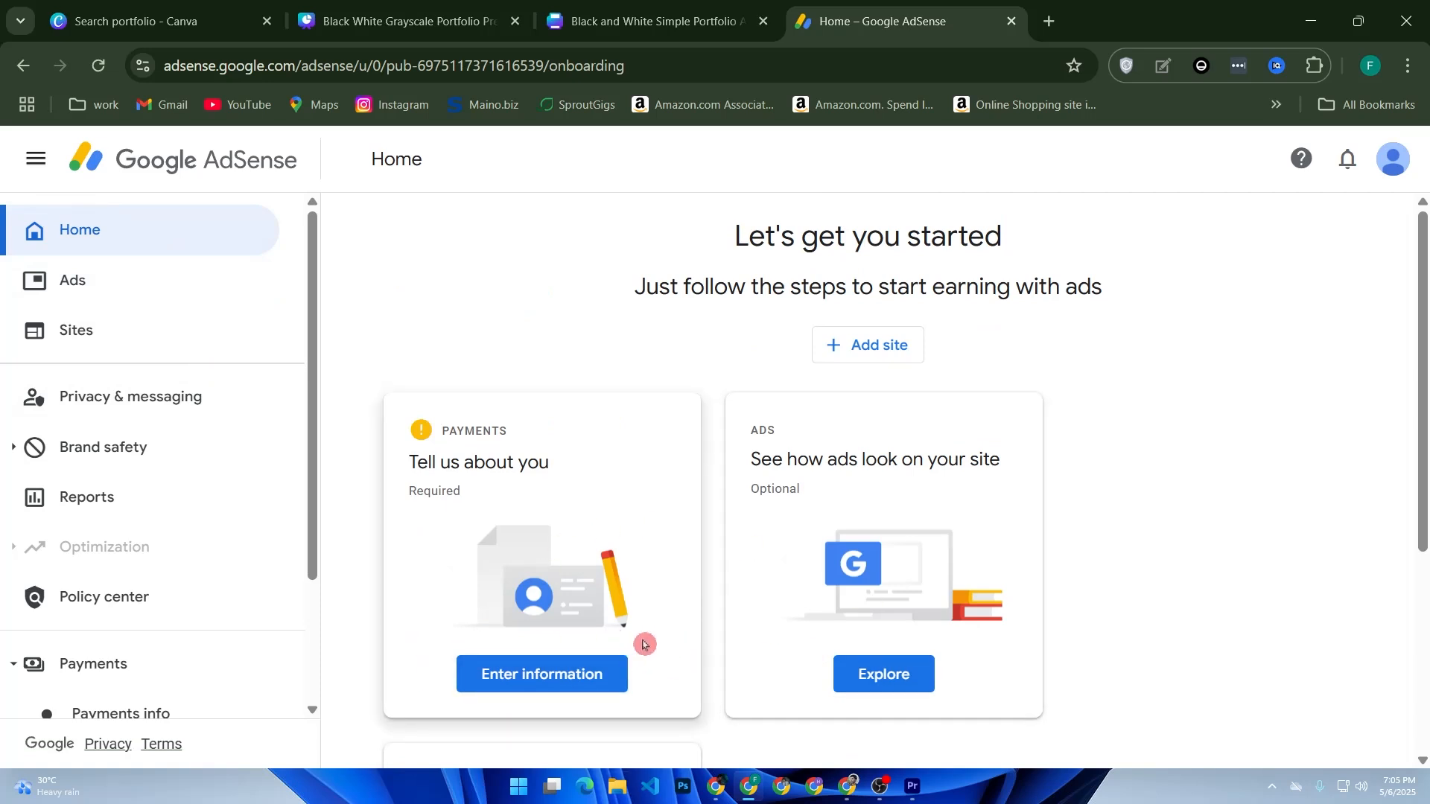
{"action": "scroll", "coordinate": [635, 469], "scroll_direction": "down", "scroll_amount": 2}
{"action": "scroll", "coordinate": [635, 466], "scroll_direction": "up", "scroll_amount": 2}
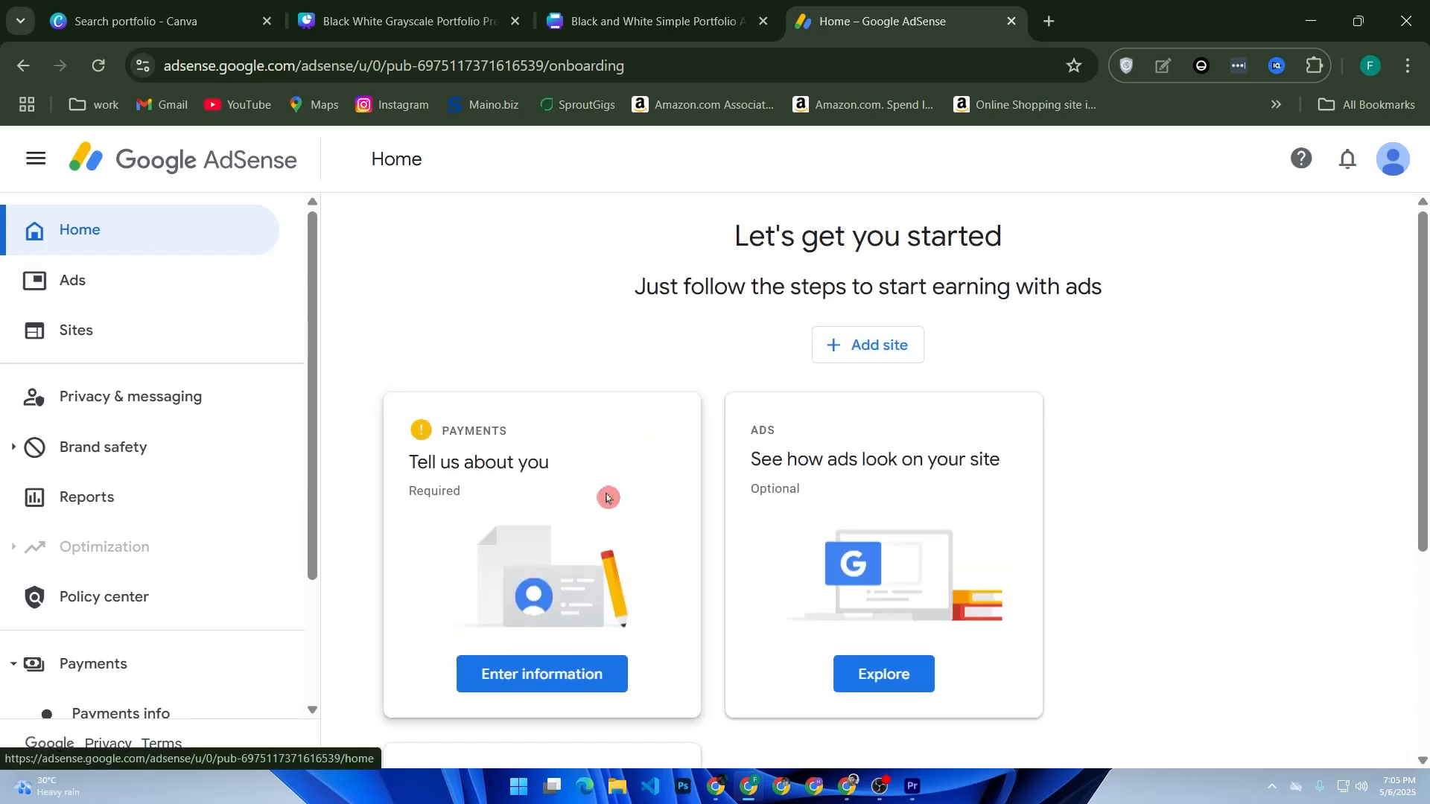
{"action": "scroll", "coordinate": [598, 464], "scroll_direction": "down", "scroll_amount": 2}
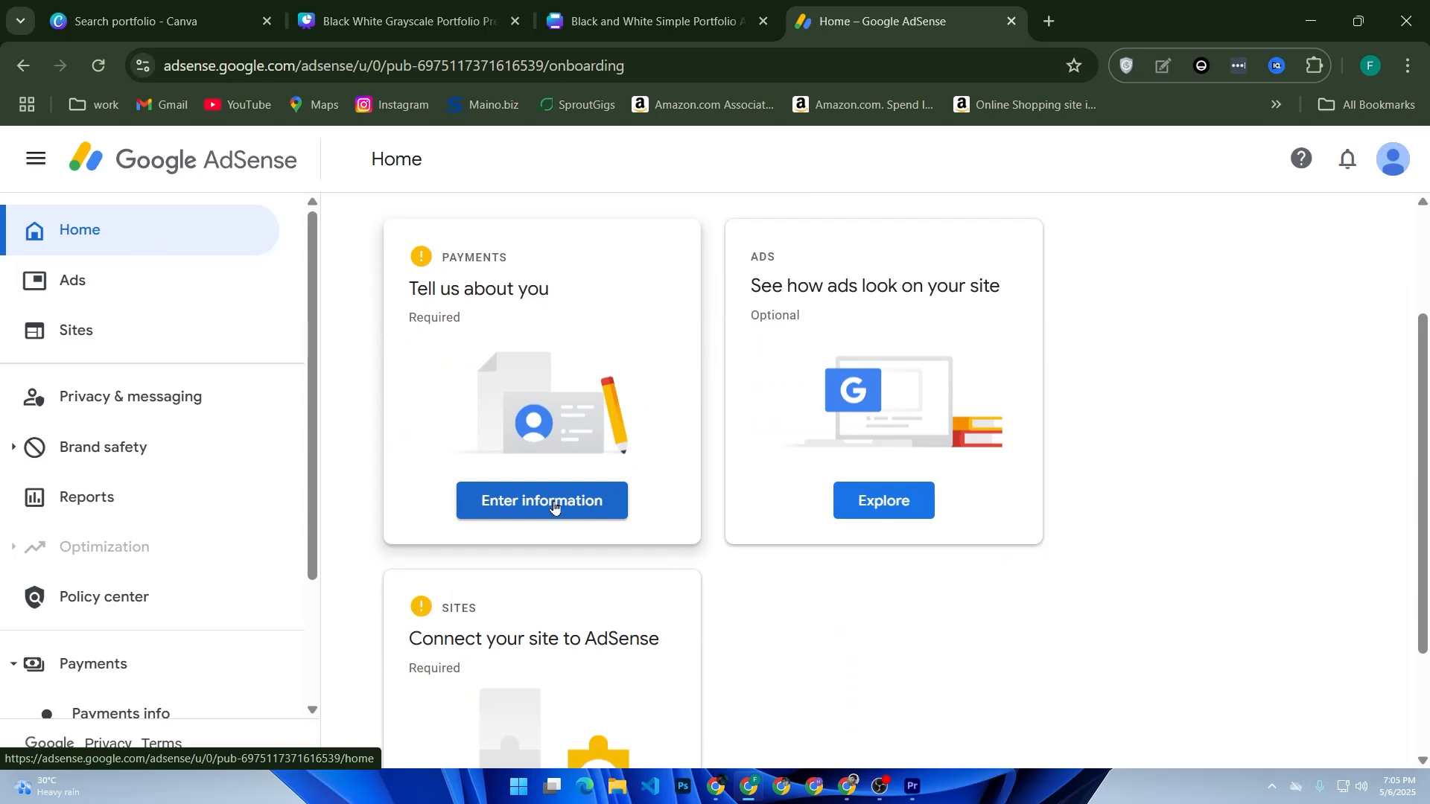
{"action": "left_click_drag", "start_coordinate": [439, 259], "coordinate": [549, 257]}
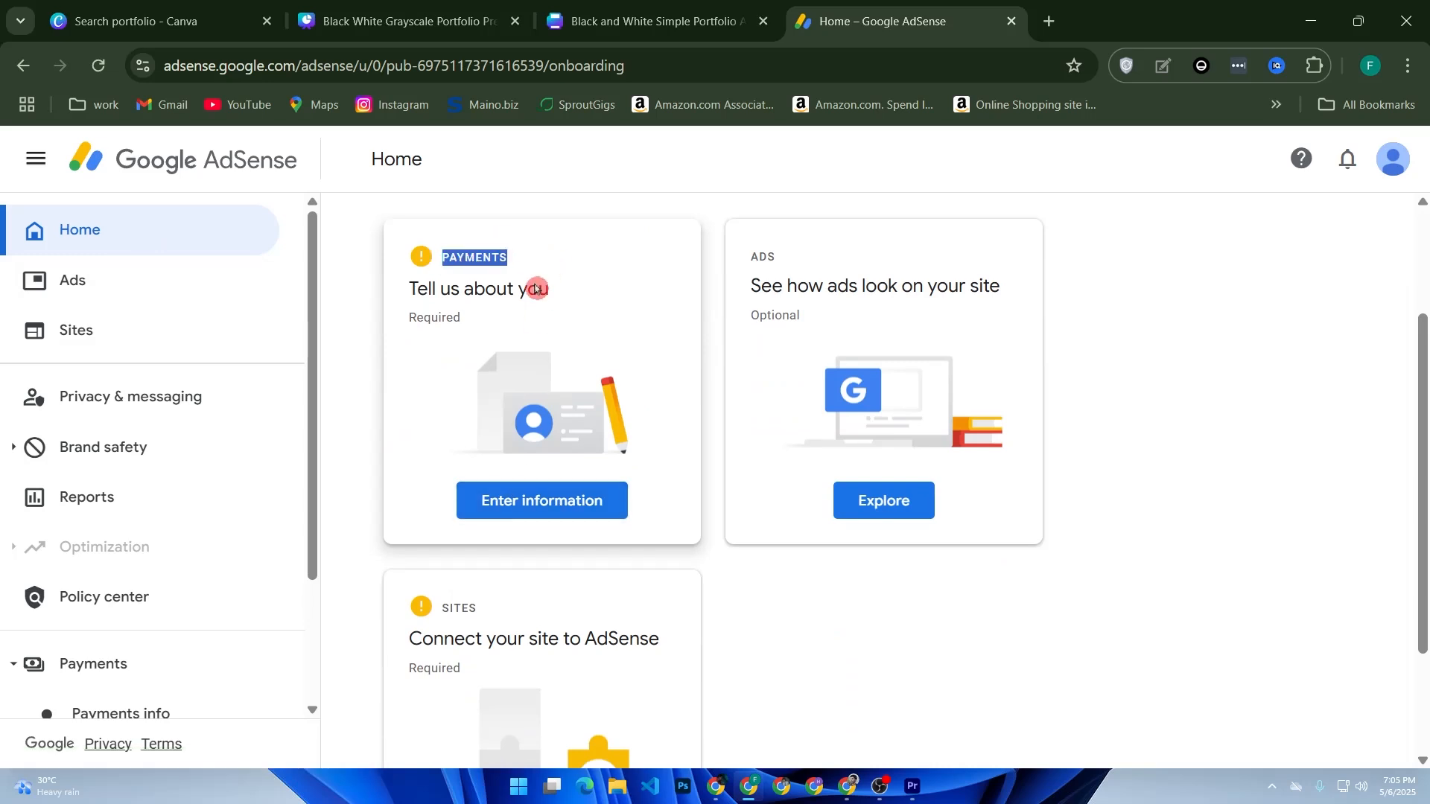
Step: Open the payments customer information form, reload the page and check the Individual account type
{"action": "left_click", "coordinate": [565, 497]}
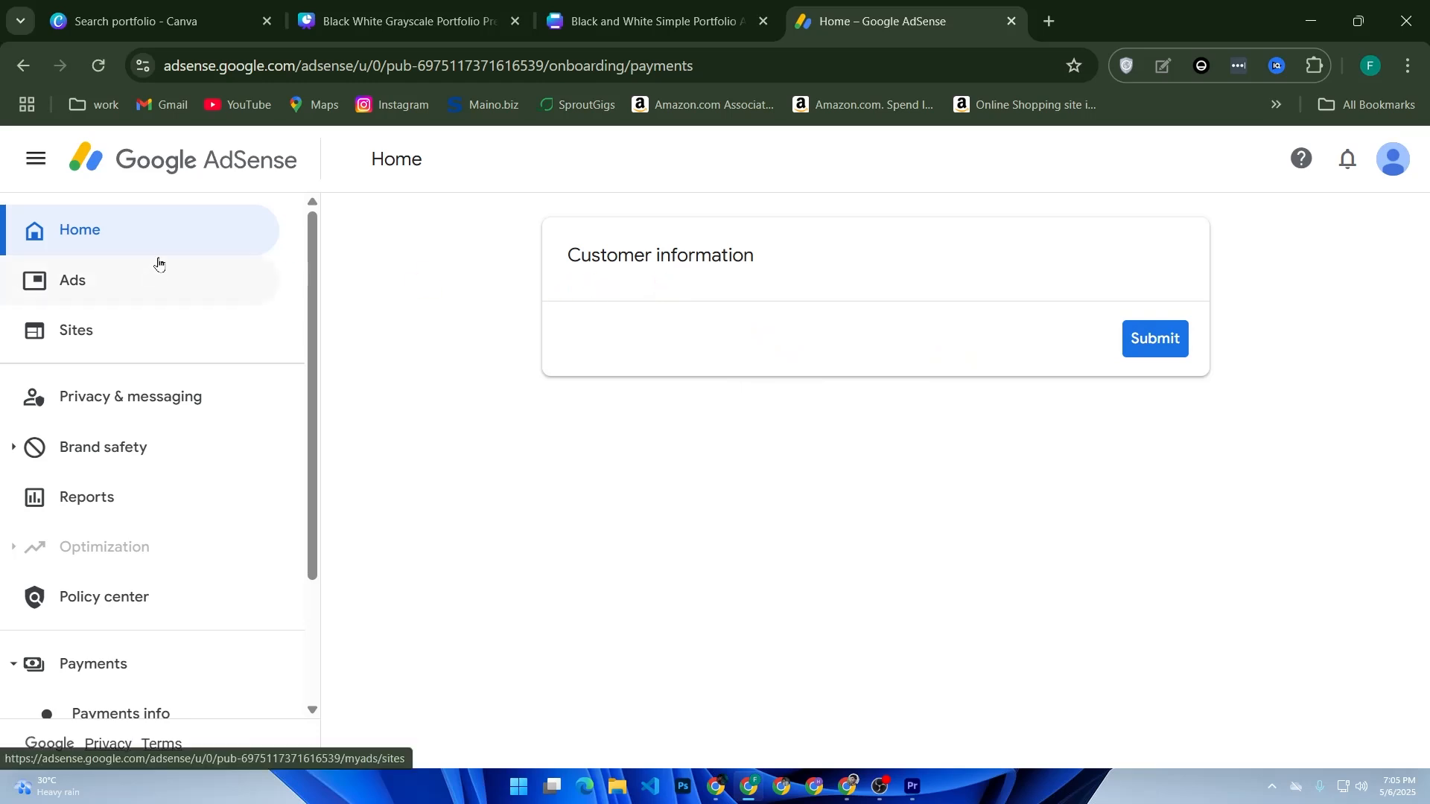
{"action": "left_click", "coordinate": [107, 69]}
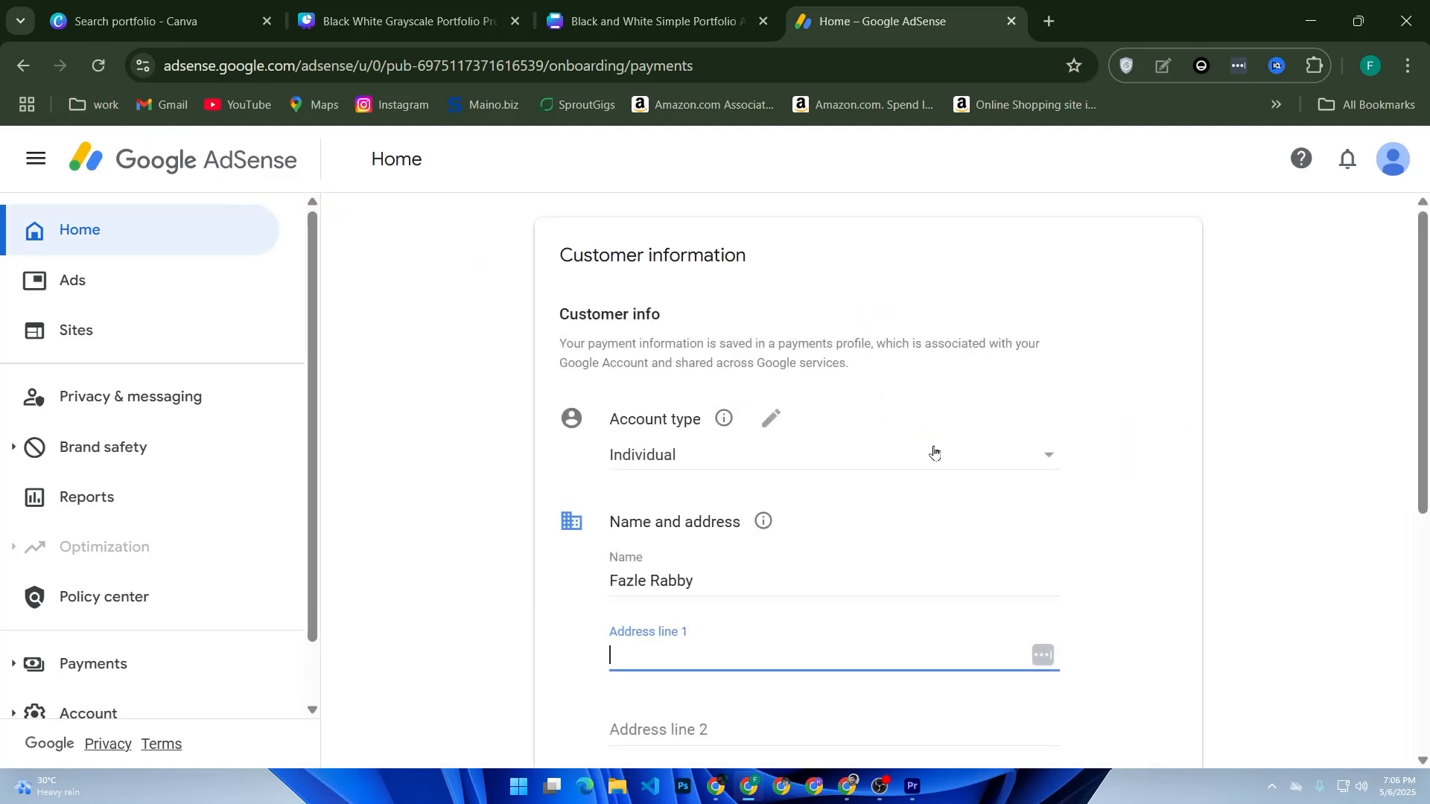
{"action": "left_click", "coordinate": [821, 455]}
{"action": "left_click", "coordinate": [670, 457]}
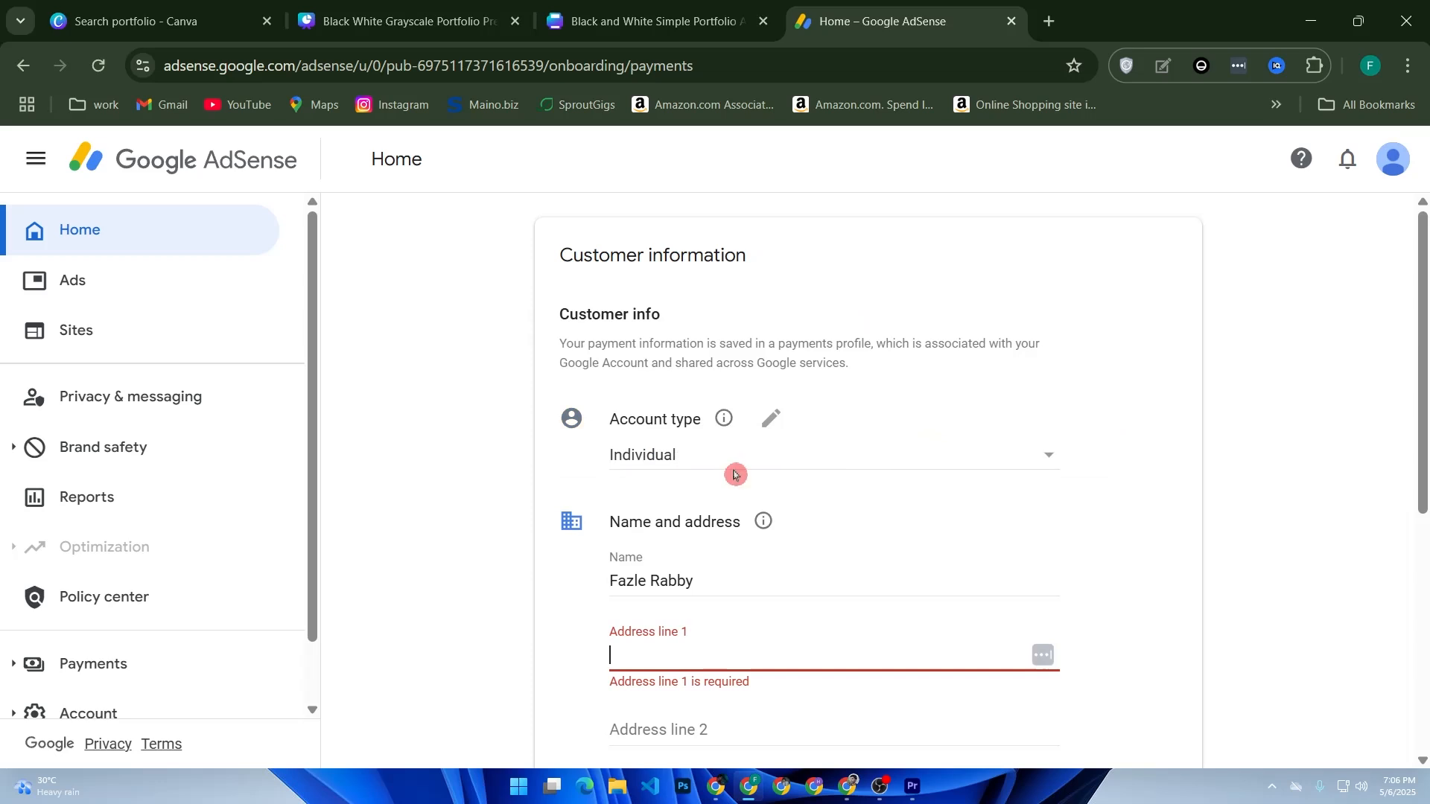
Step: Correct the last letter of the customer's name and fill in the address fields from a saved address
{"action": "left_click_drag", "start_coordinate": [695, 586], "coordinate": [600, 594]}
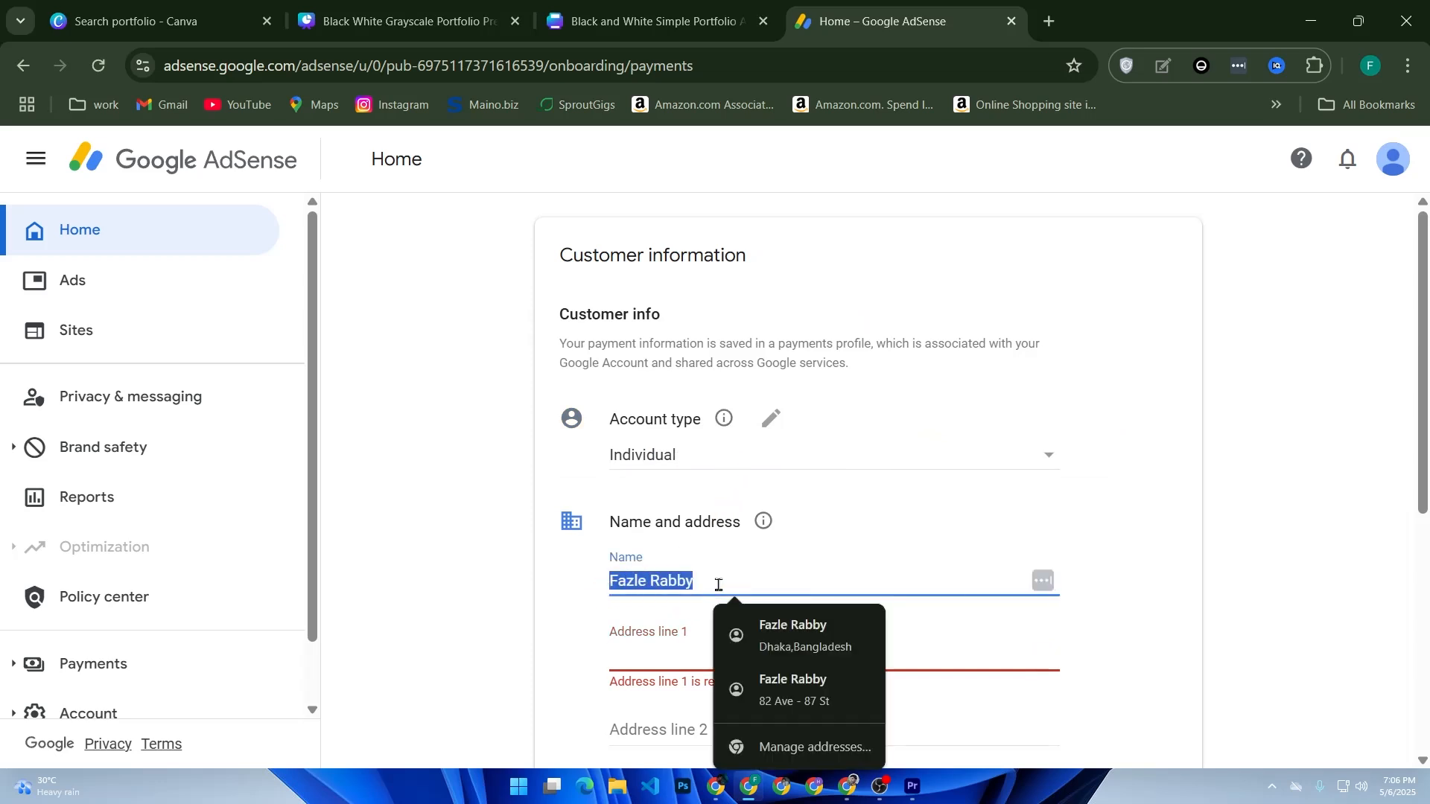
{"action": "left_click", "coordinate": [719, 584]}
{"action": "key", "text": "BackSpace"}
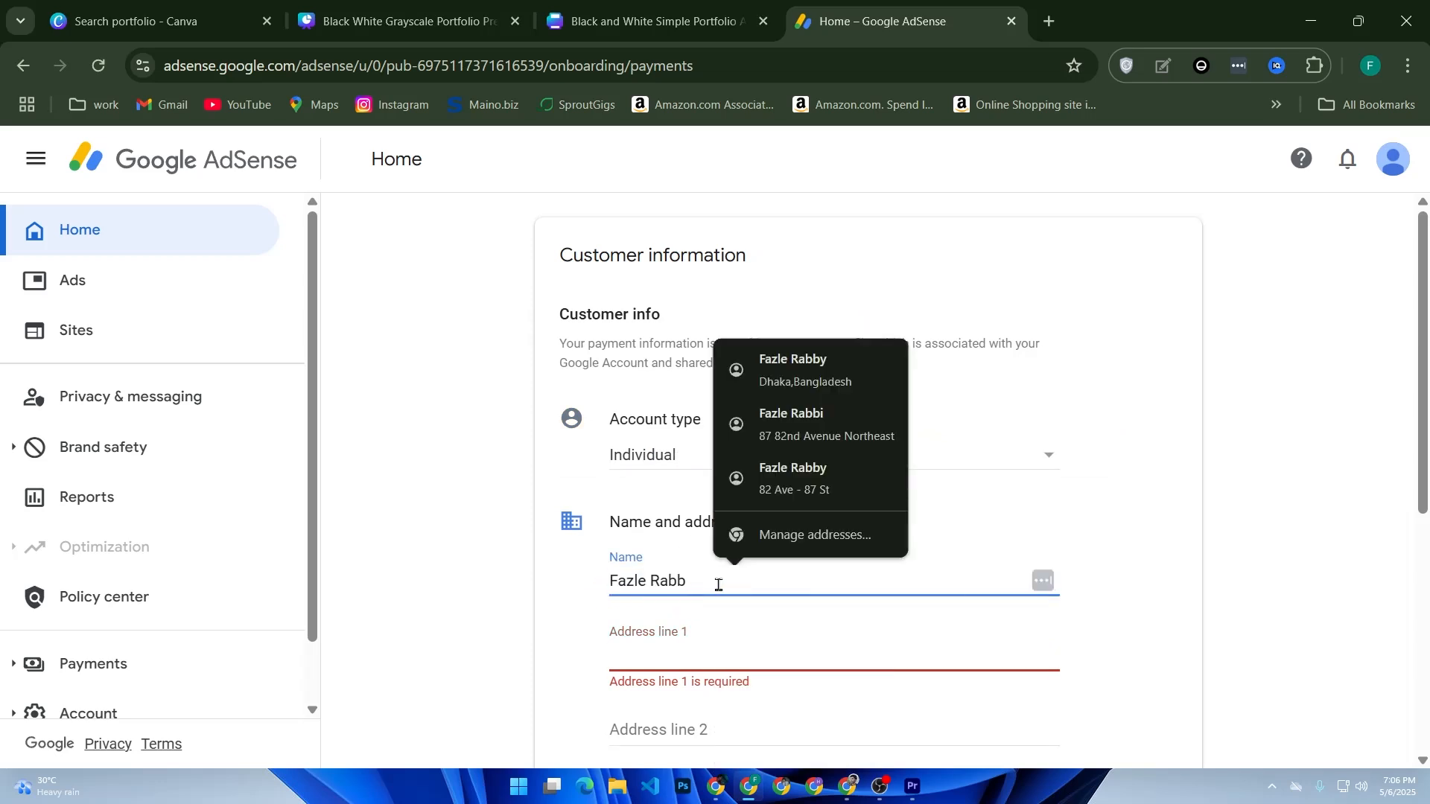
{"action": "type", "text": "i"}
{"action": "left_click", "coordinate": [653, 649]}
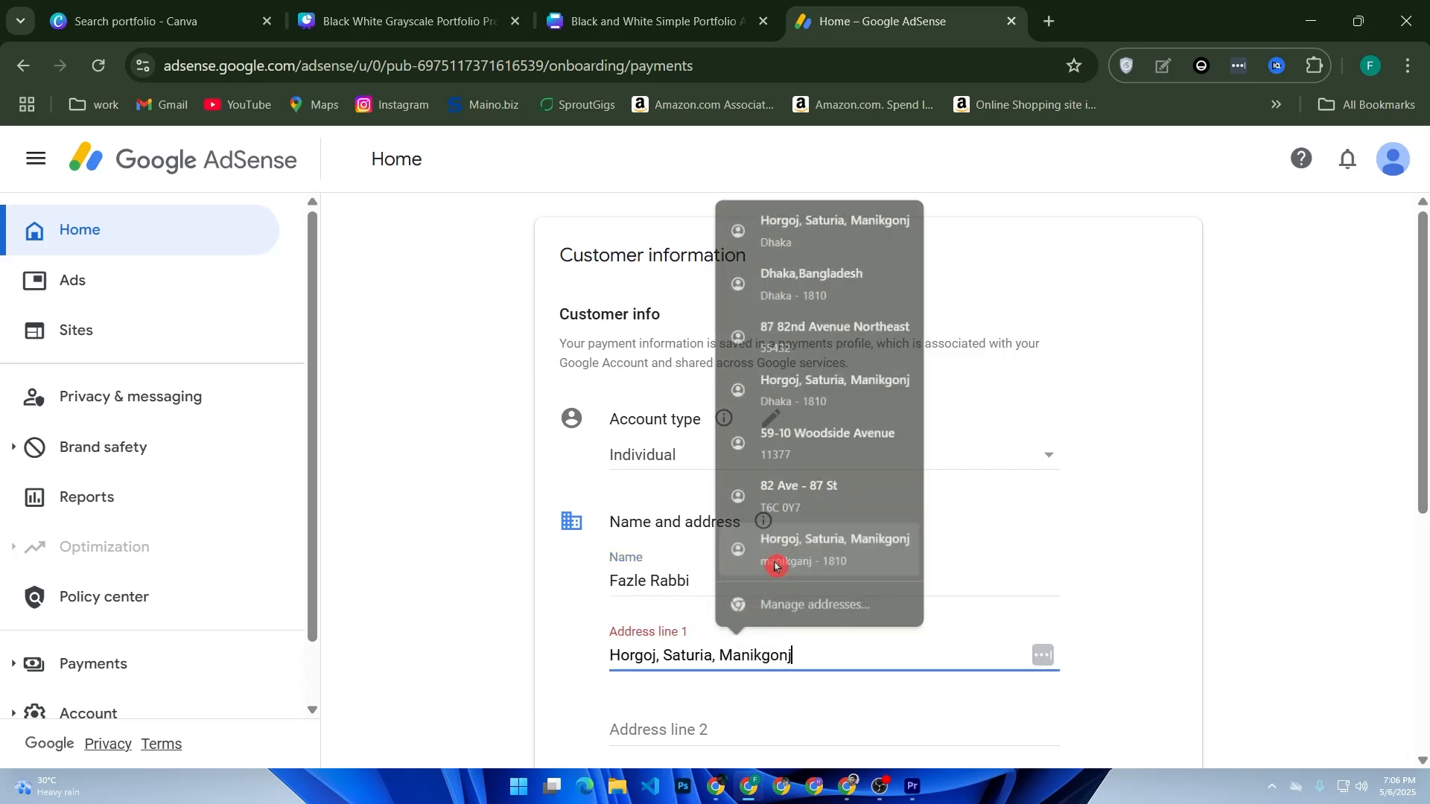
{"action": "left_click", "coordinate": [743, 554]}
Step: Submit the customer information form and update the address saved in the Google Account
{"action": "scroll", "coordinate": [744, 648], "scroll_direction": "down", "scroll_amount": 5}
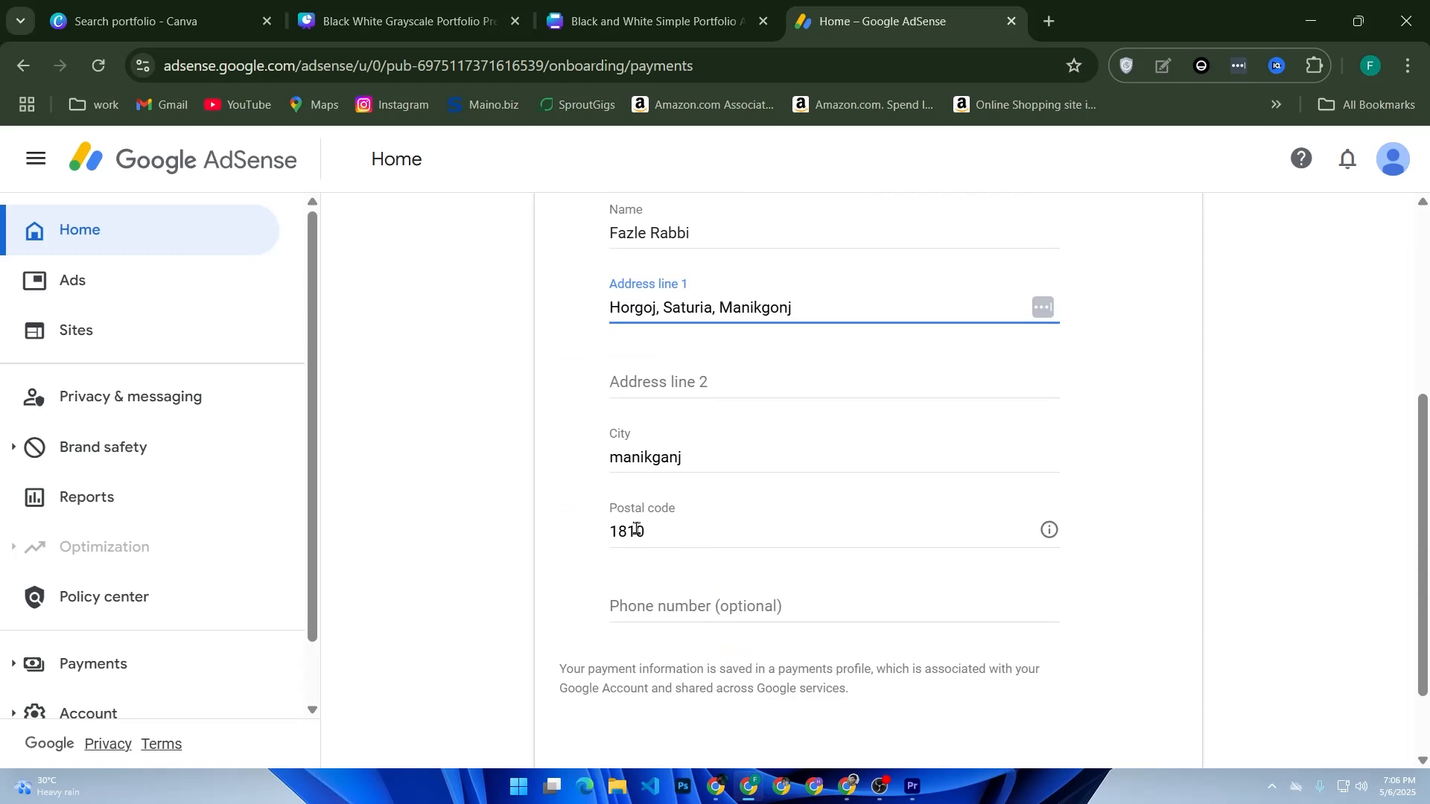
{"action": "scroll", "coordinate": [700, 606], "scroll_direction": "down", "scroll_amount": 2}
{"action": "left_click", "coordinate": [1128, 706]}
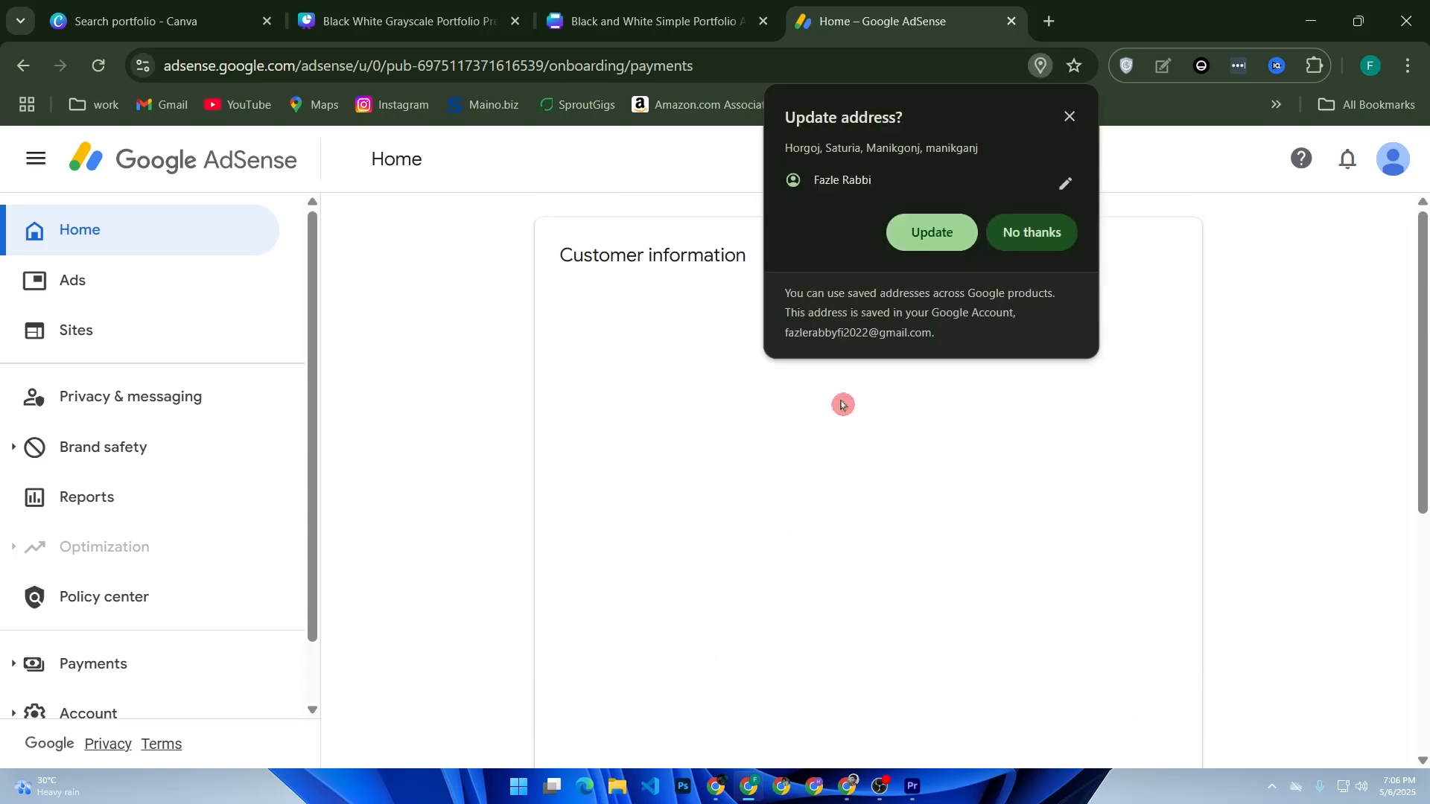
{"action": "left_click", "coordinate": [923, 233]}
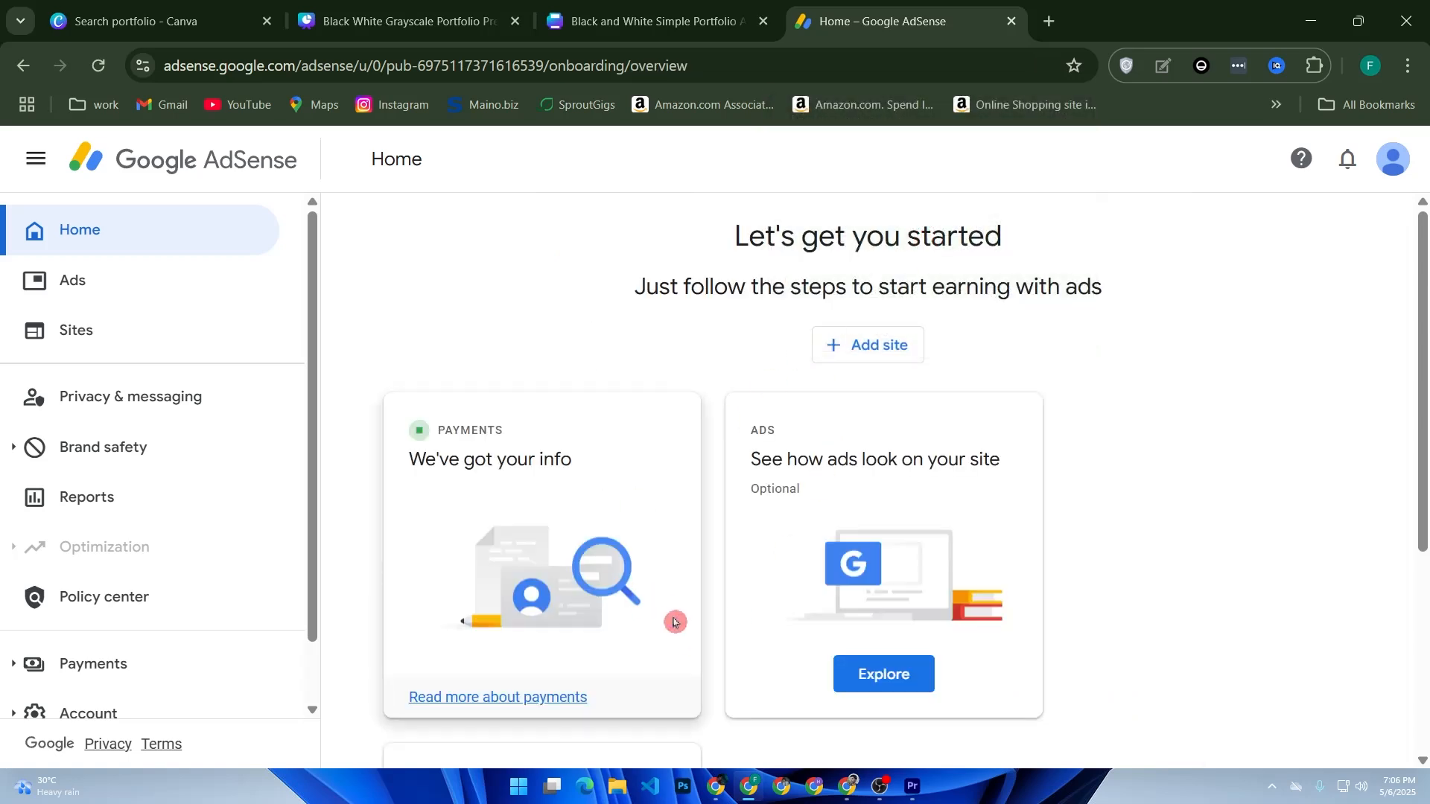
Step: Review the payments, ads and sites onboarding cards and start connecting a site to AdSense
{"action": "scroll", "coordinate": [557, 595], "scroll_direction": "down", "scroll_amount": 2}
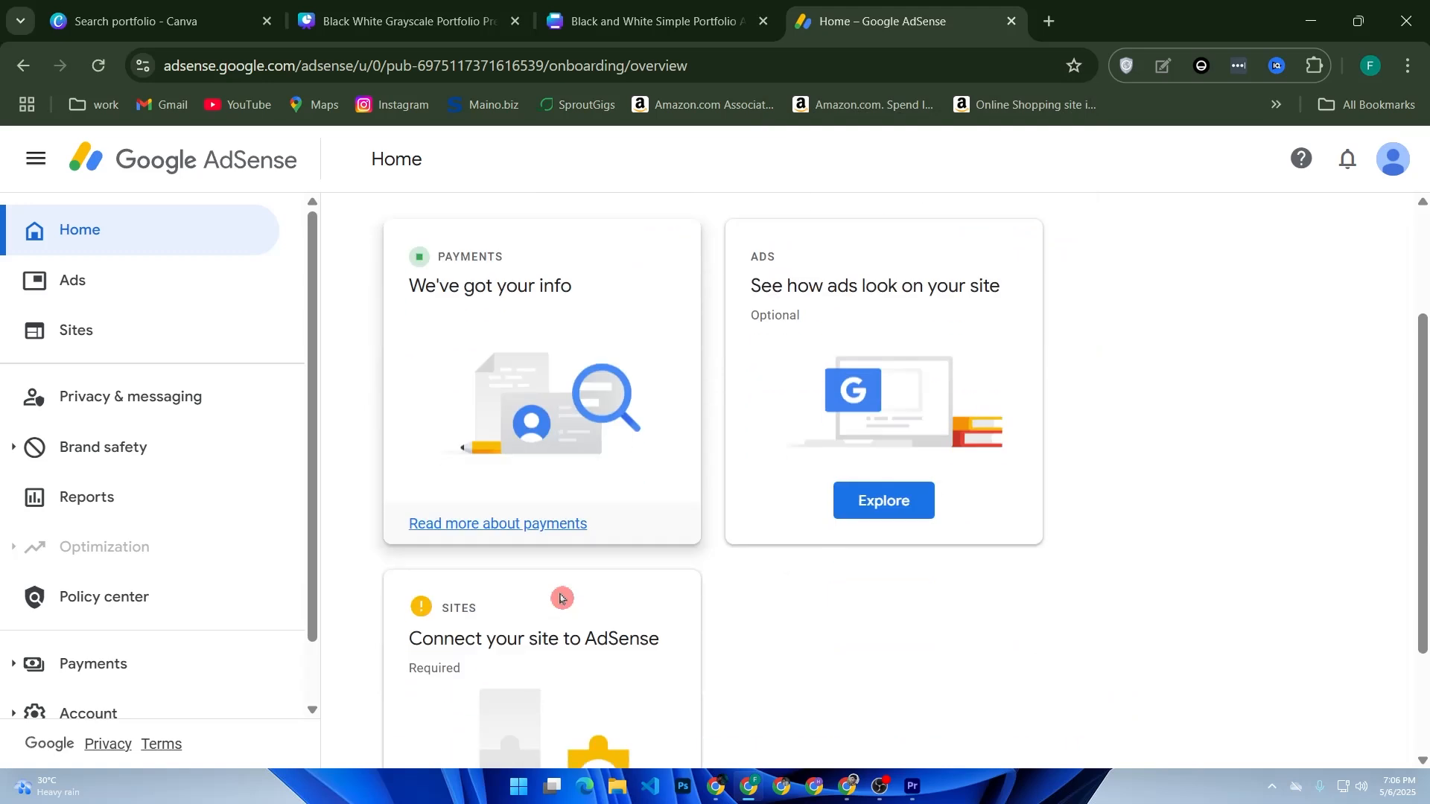
{"action": "scroll", "coordinate": [594, 590], "scroll_direction": "up", "scroll_amount": 2}
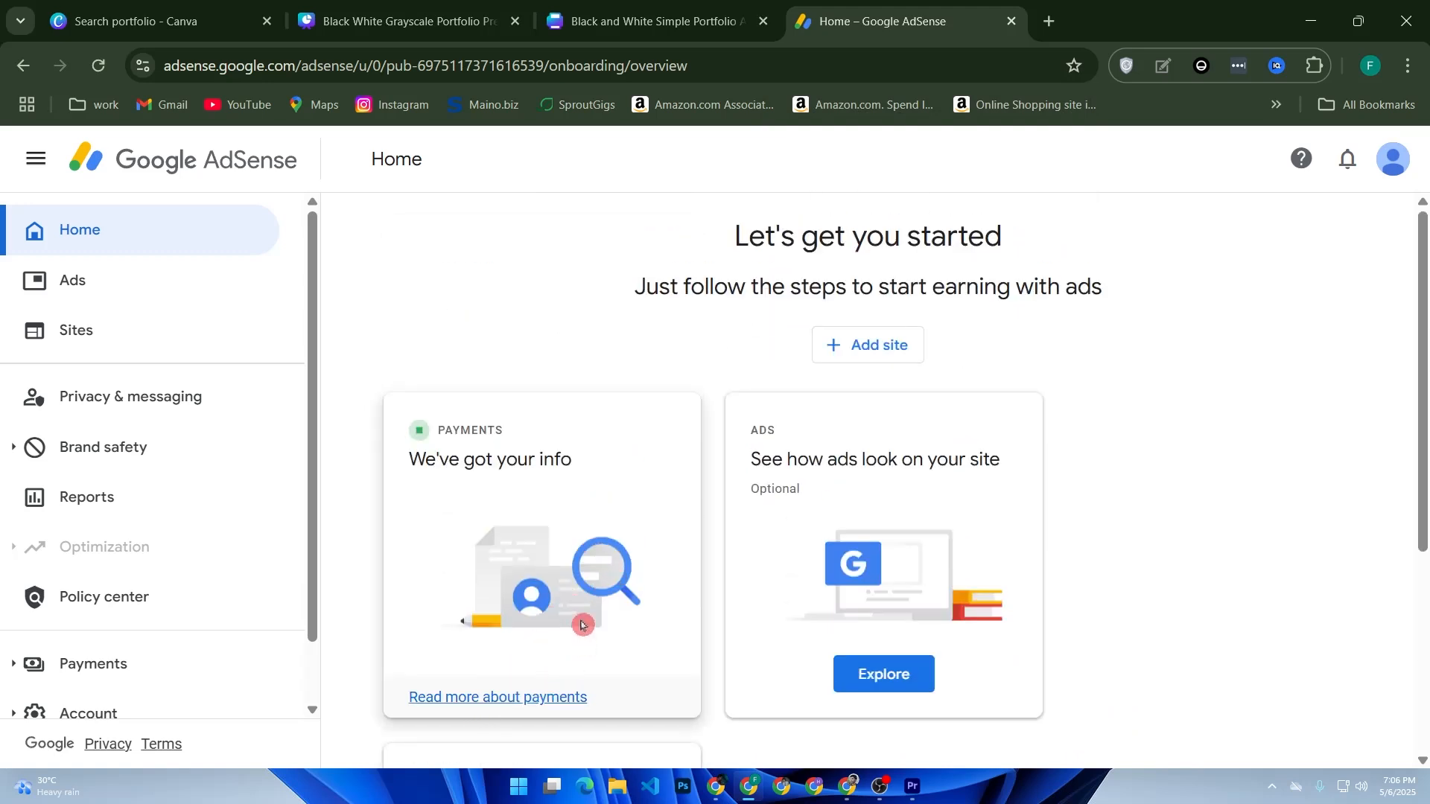
{"action": "scroll", "coordinate": [855, 570], "scroll_direction": "down", "scroll_amount": 2}
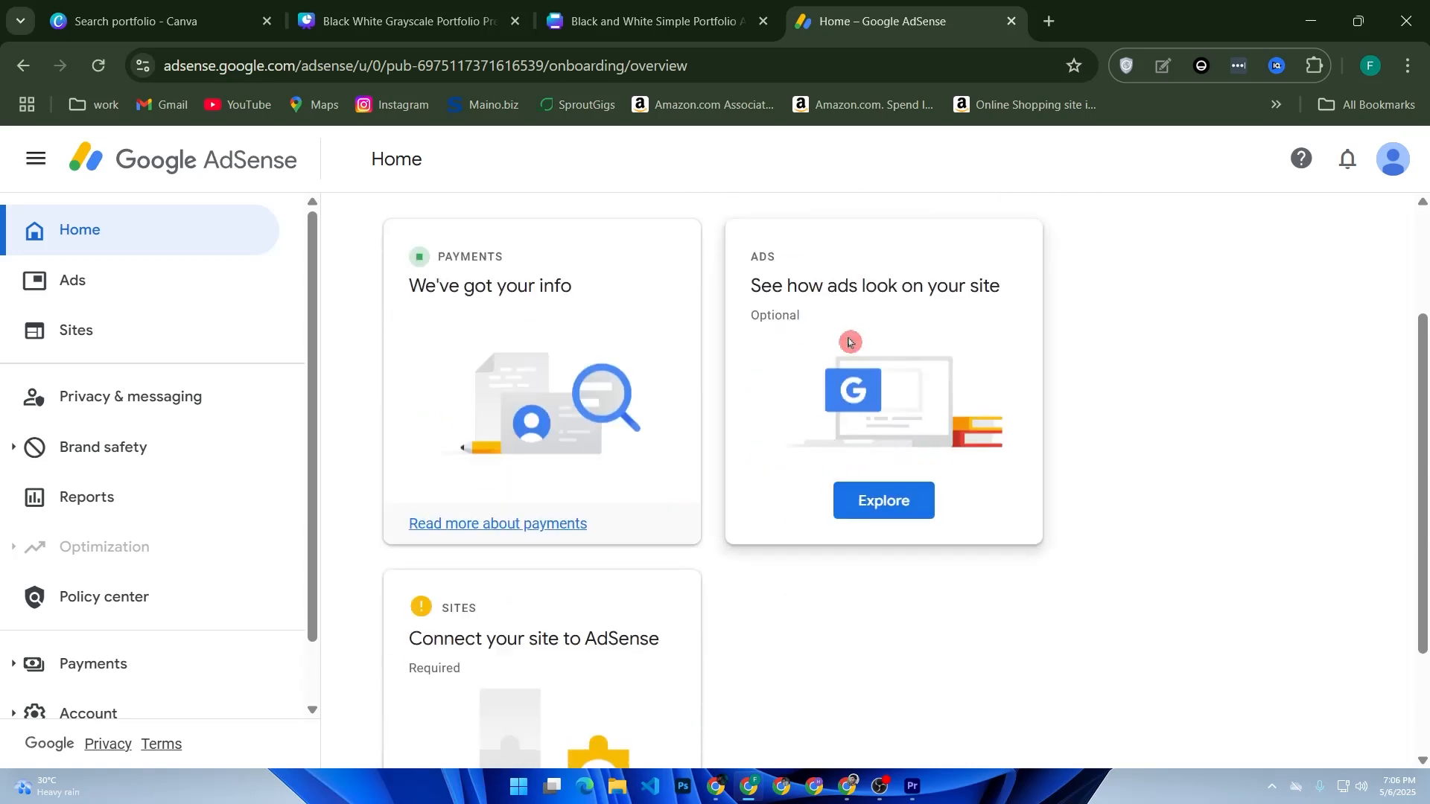
{"action": "left_click_drag", "start_coordinate": [752, 286], "coordinate": [987, 310]}
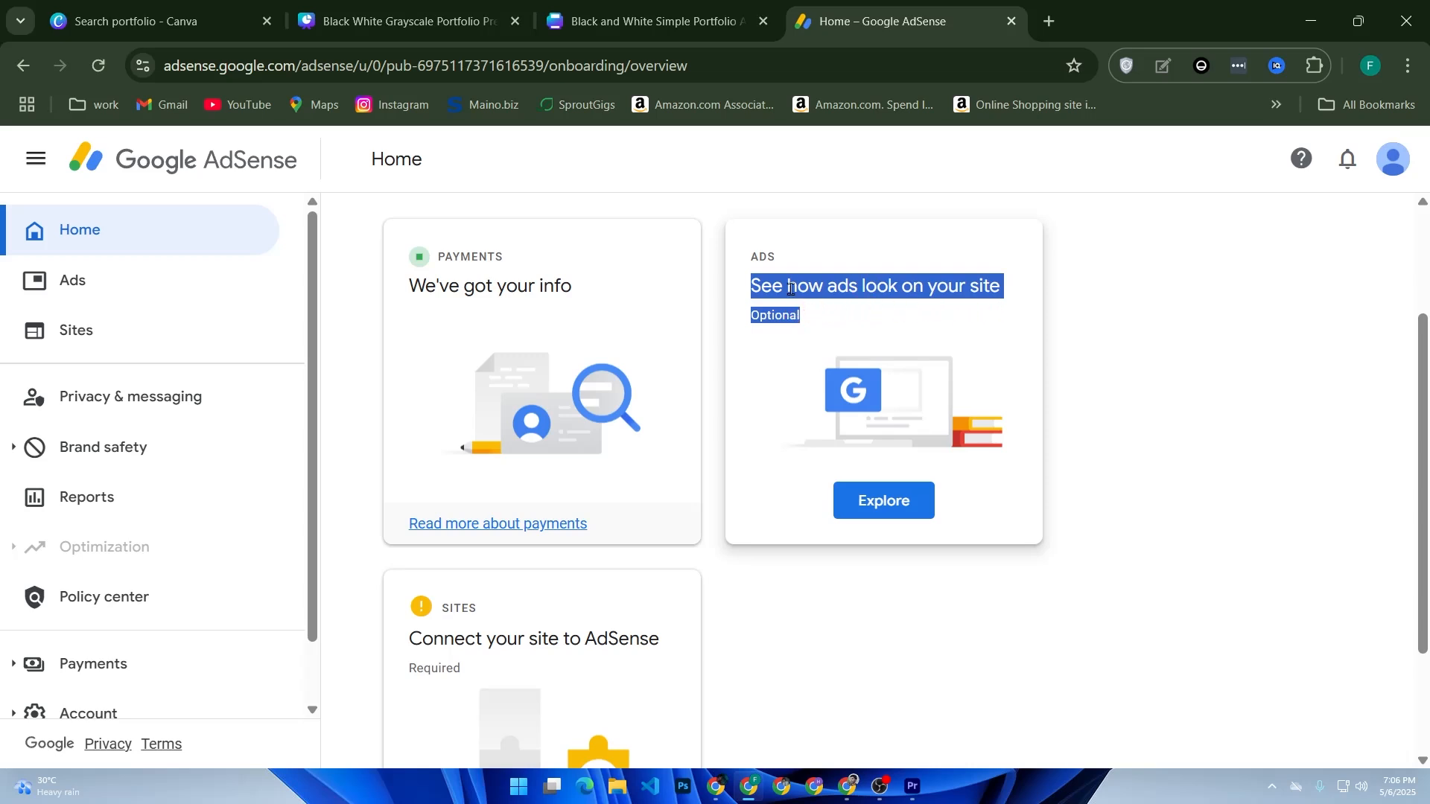
{"action": "scroll", "coordinate": [712, 385], "scroll_direction": "down", "scroll_amount": 2}
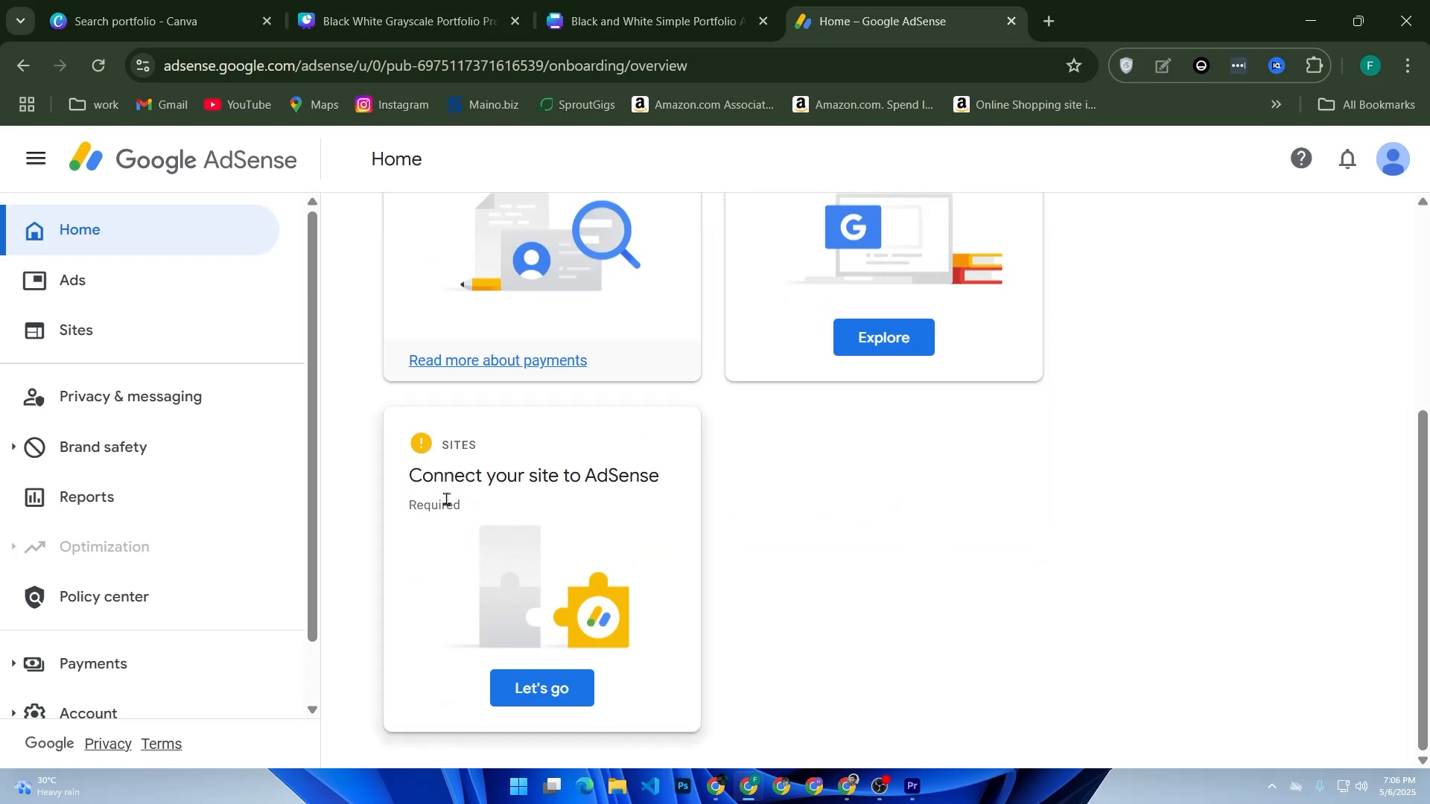
{"action": "left_click_drag", "start_coordinate": [409, 475], "coordinate": [660, 475]}
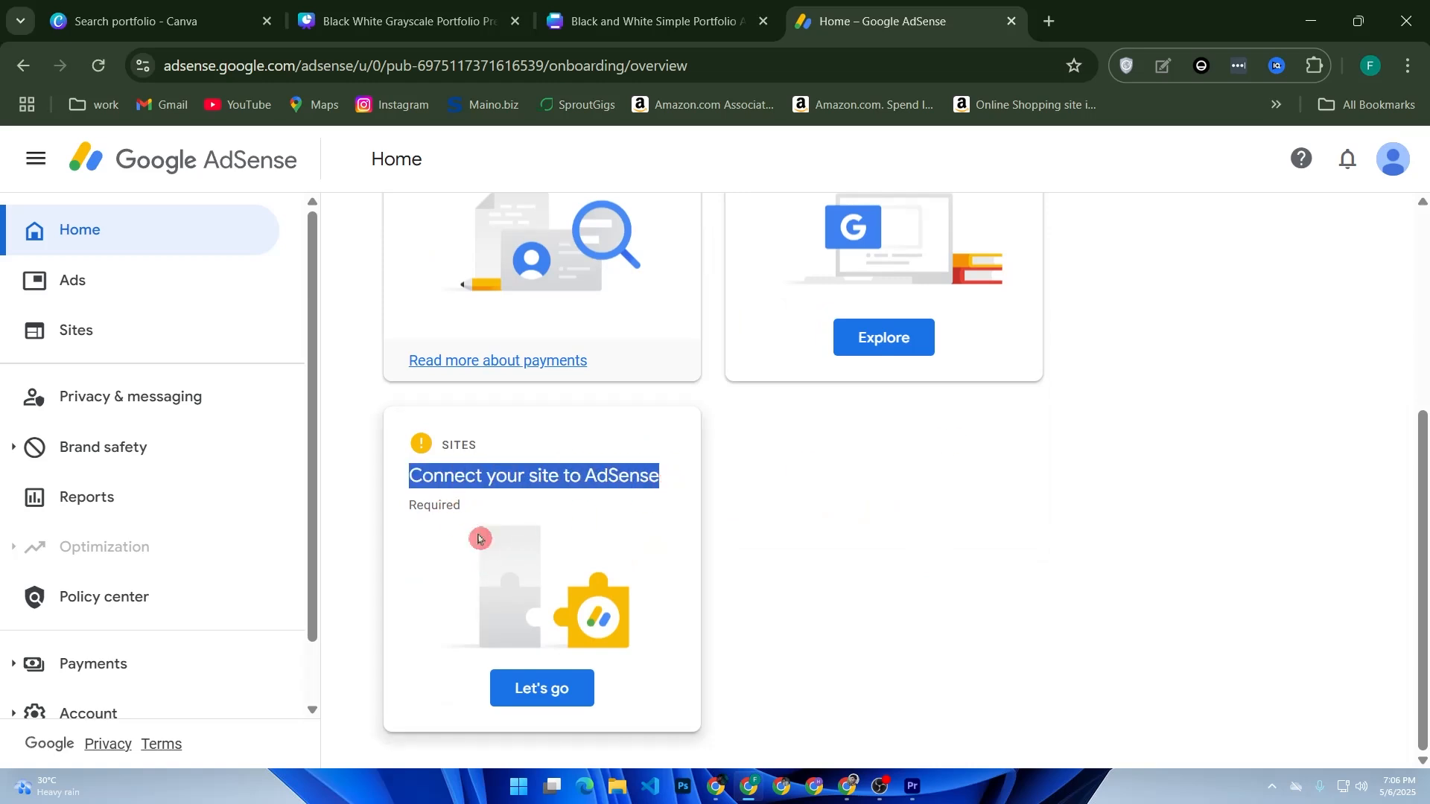
{"action": "left_click", "coordinate": [501, 688]}
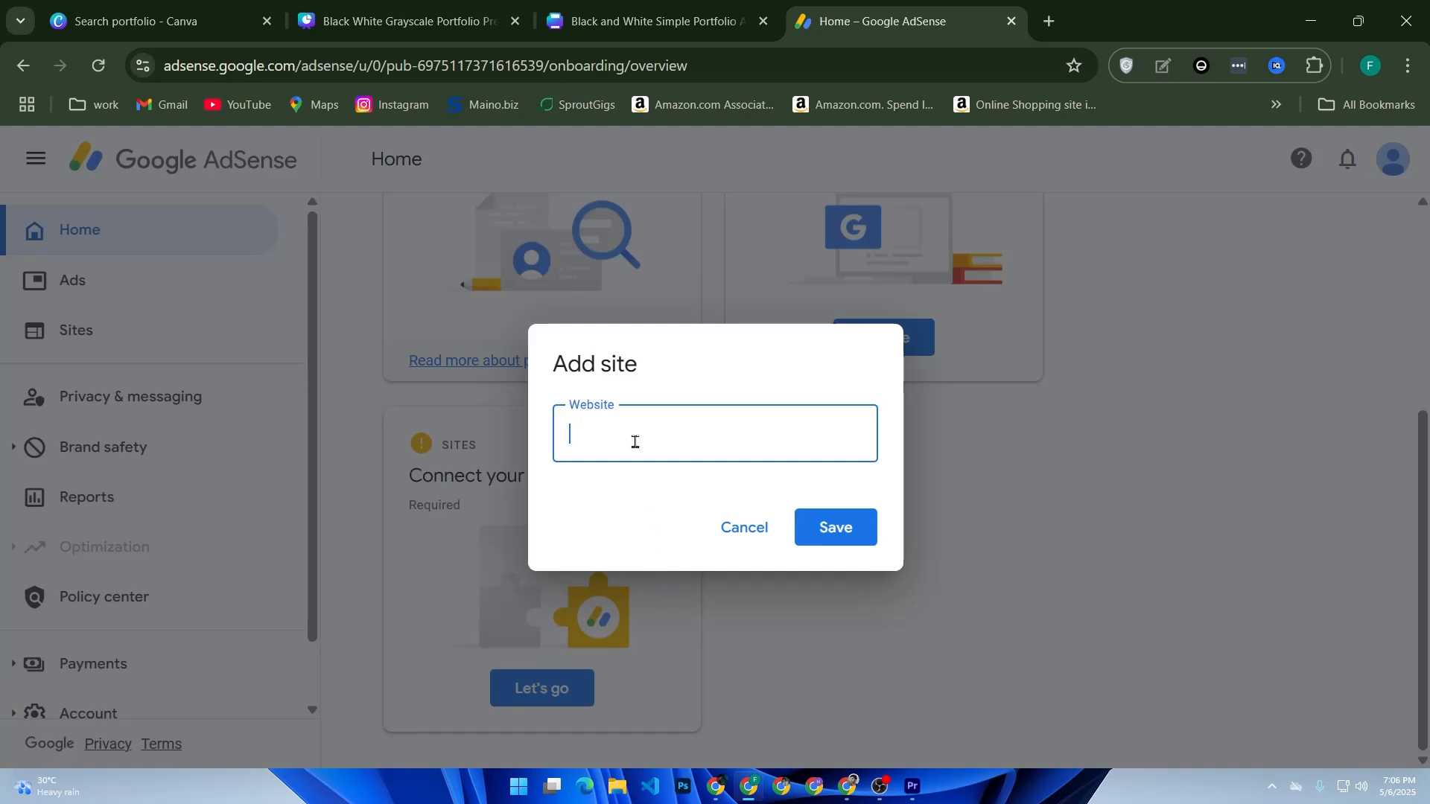
Step: Open YouTube in a new tab, go to the signed-in account's channel page and copy its URL
{"action": "right_click", "coordinate": [235, 101]}
{"action": "left_click", "coordinate": [323, 121]}
{"action": "left_click", "coordinate": [1039, 22]}
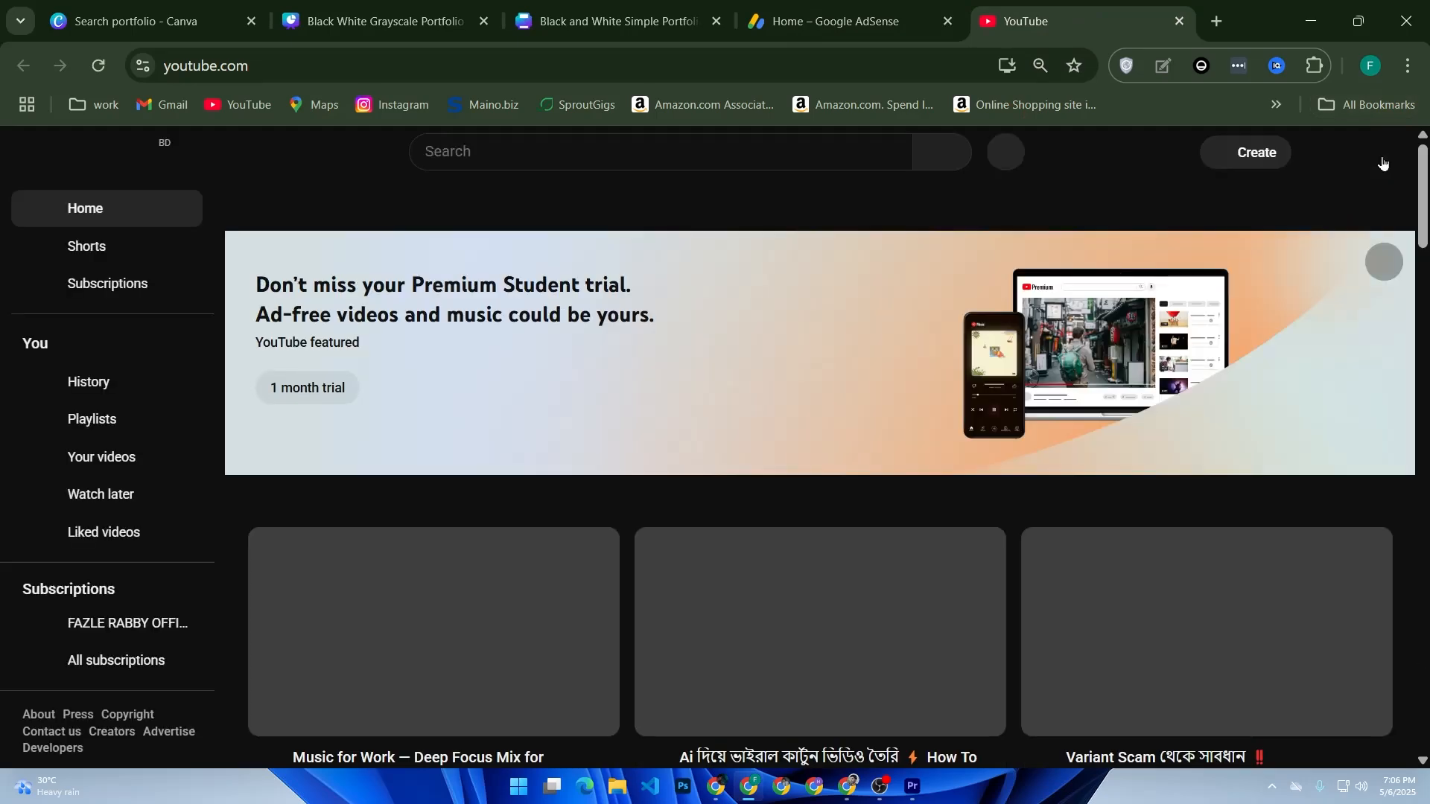
{"action": "left_click", "coordinate": [1371, 154]}
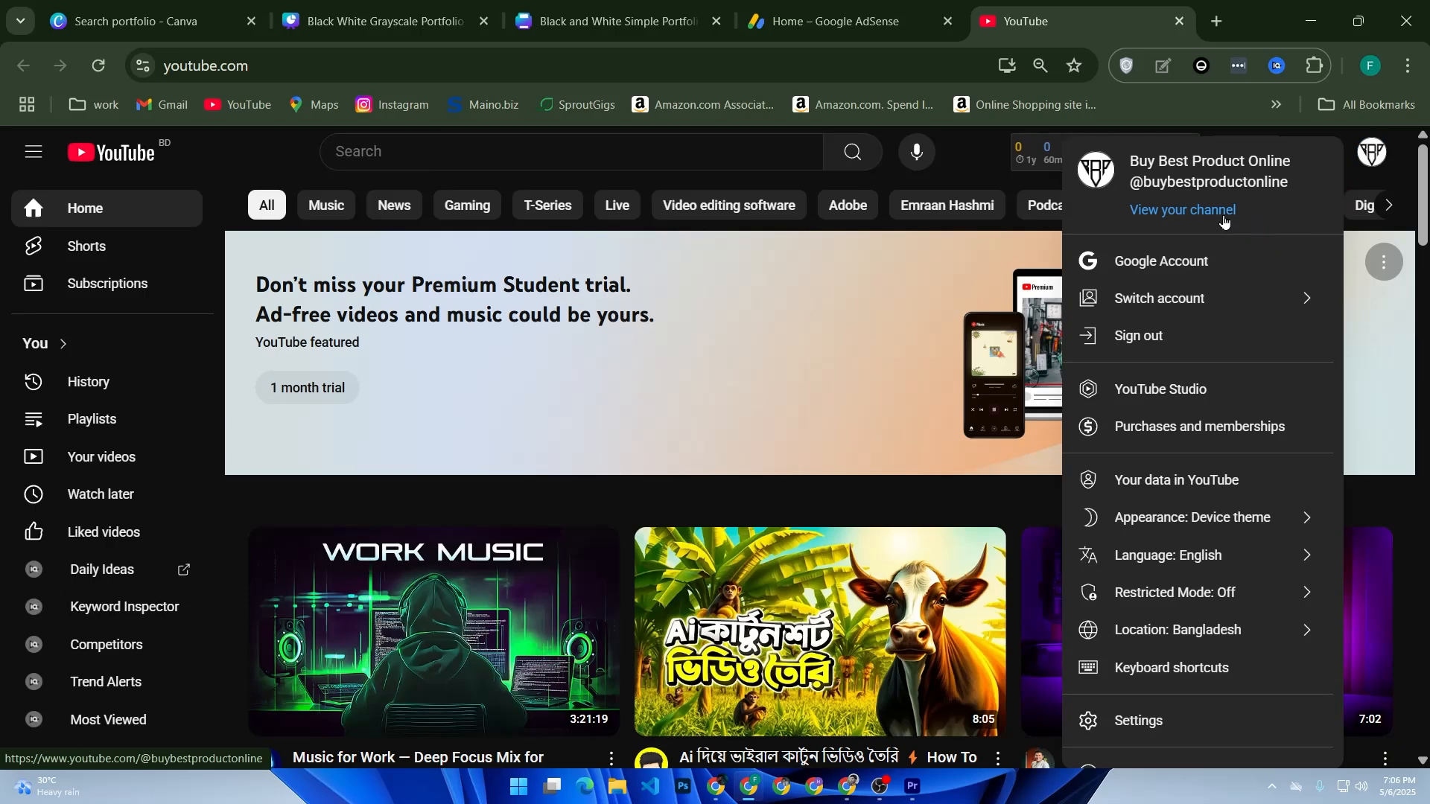
{"action": "left_click", "coordinate": [1232, 226]}
{"action": "left_click", "coordinate": [536, 70]}
{"action": "key", "text": "ctrl+c"}
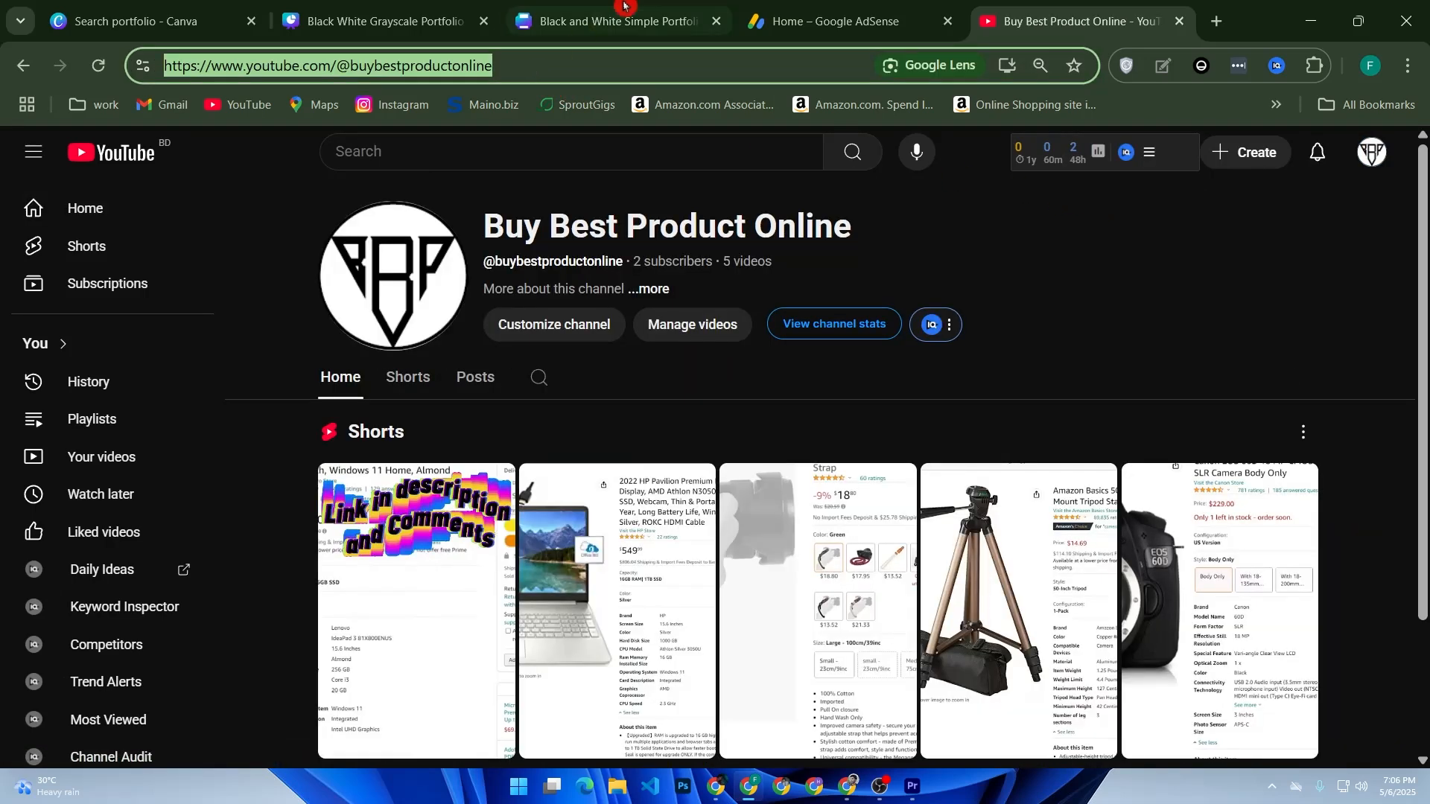
Step: Back in AdSense, try to add the copied YouTube channel URL as the website
{"action": "left_click", "coordinate": [834, 21]}
{"action": "key", "text": "ctrl+v"}
{"action": "left_click", "coordinate": [830, 523]}
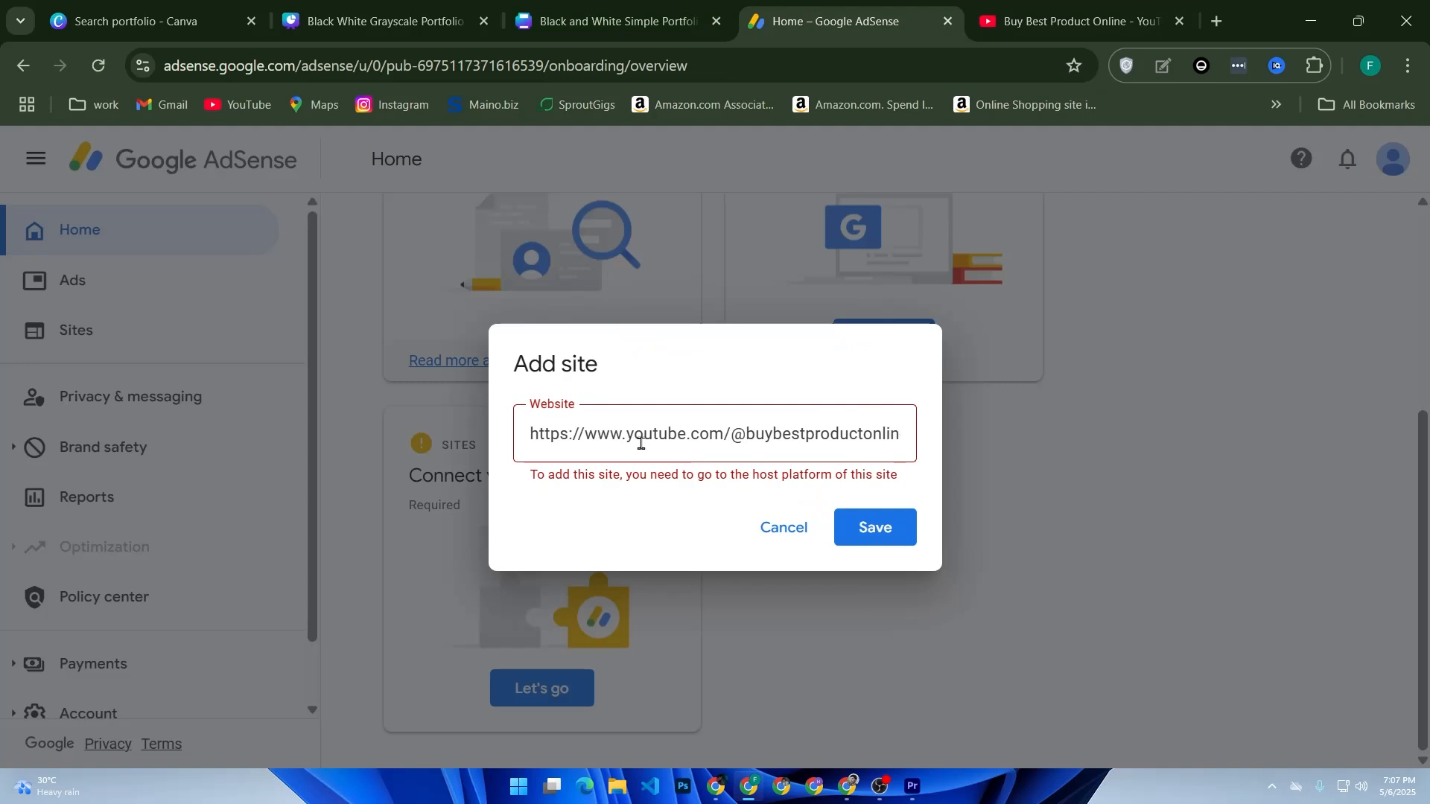
{"action": "left_click_drag", "start_coordinate": [583, 435], "coordinate": [530, 439]}
{"action": "key", "text": "BackSpace"}
{"action": "left_click", "coordinate": [829, 525]}
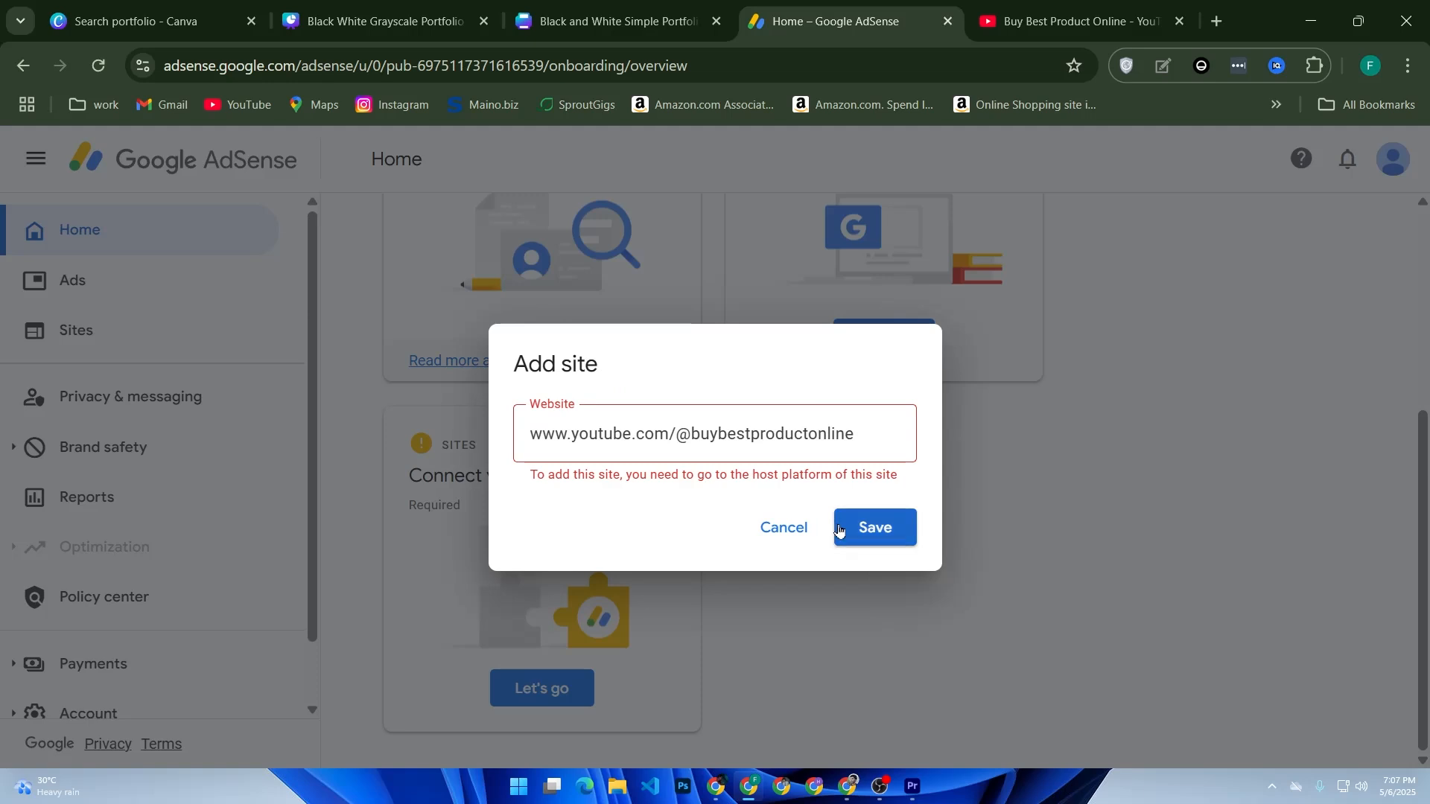
{"action": "left_click", "coordinate": [839, 530]}
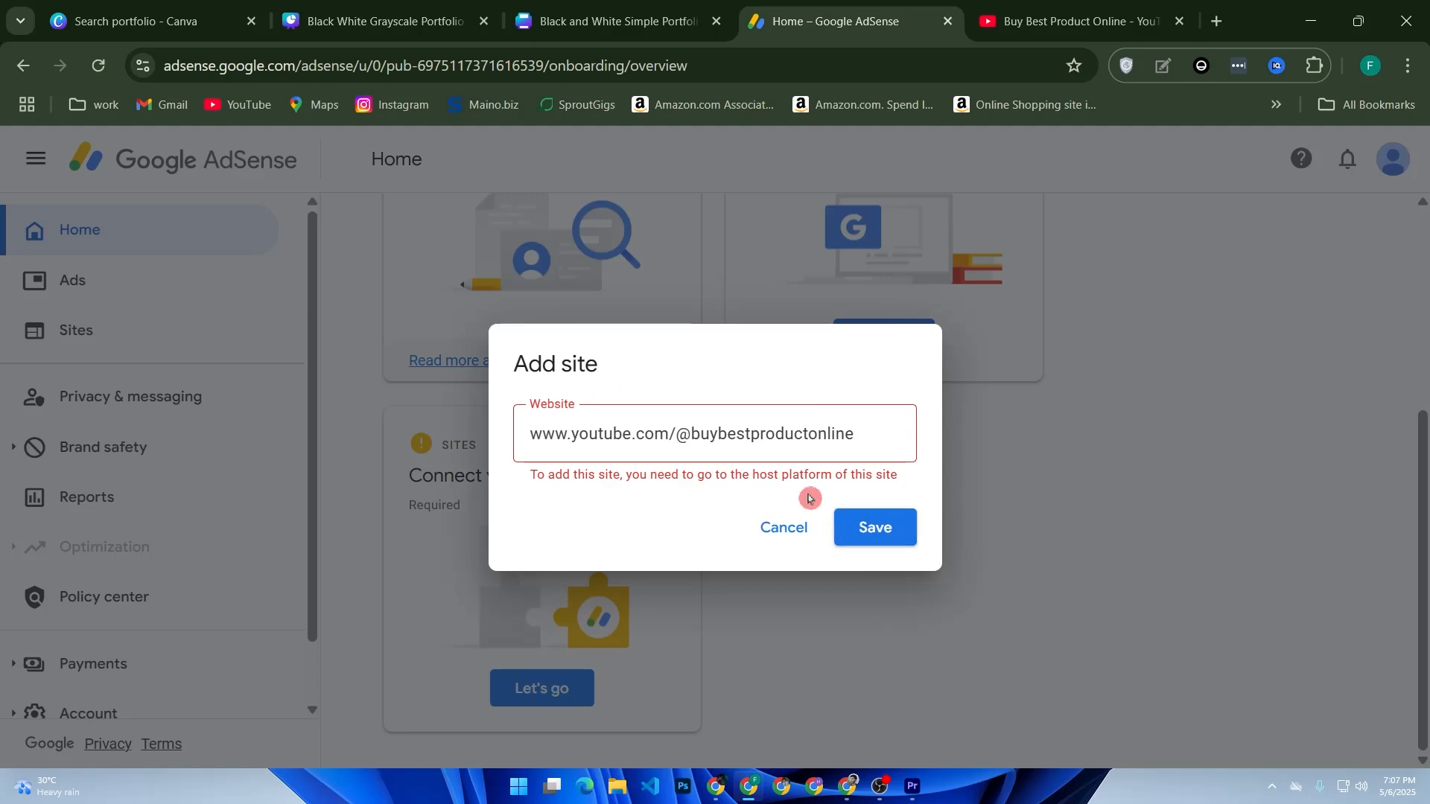
{"action": "left_click", "coordinate": [523, 482]}
{"action": "left_click_drag", "start_coordinate": [523, 481], "coordinate": [910, 489]}
{"action": "left_click_drag", "start_coordinate": [669, 439], "coordinate": [909, 437]}
{"action": "key", "text": "BackSpace"}
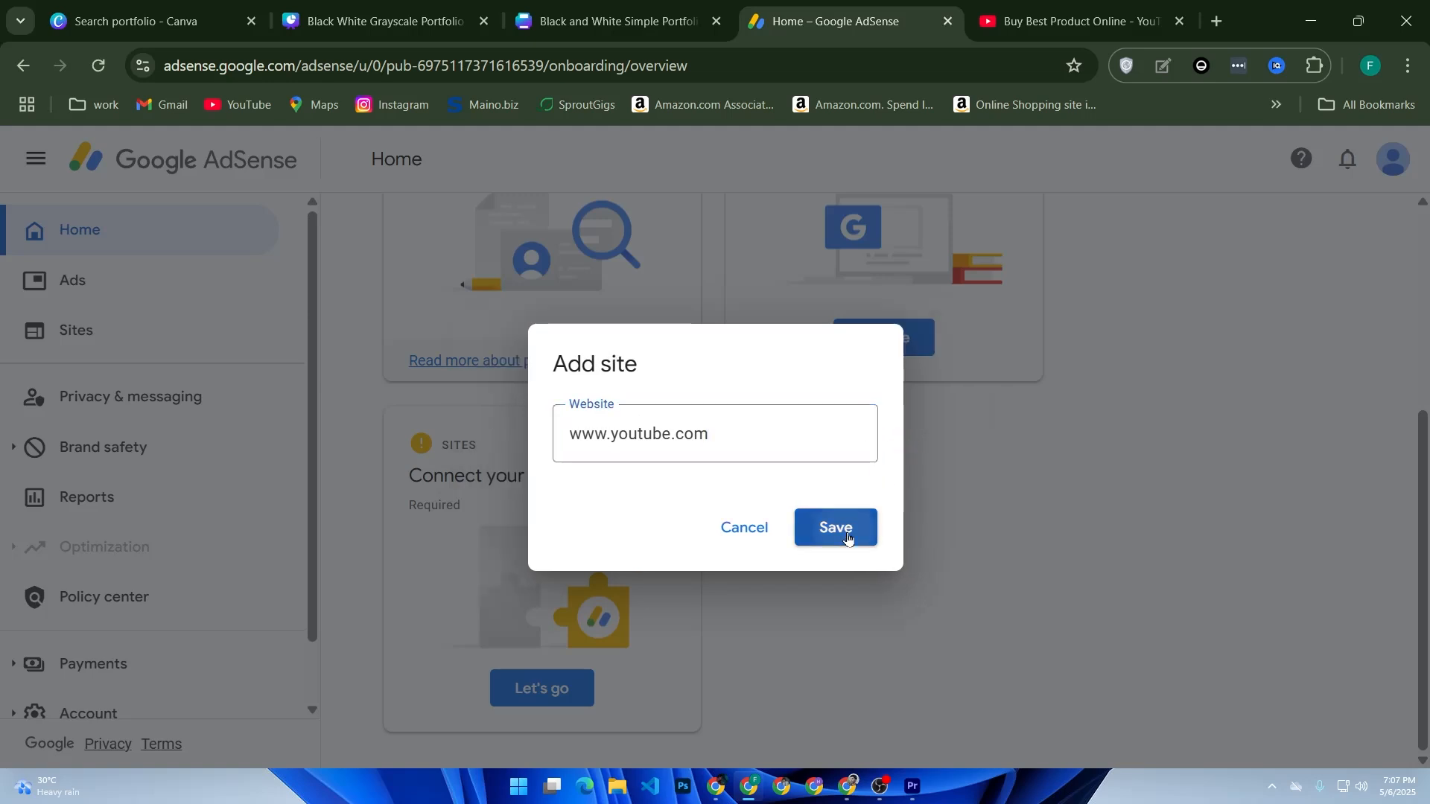
{"action": "left_click", "coordinate": [844, 529]}
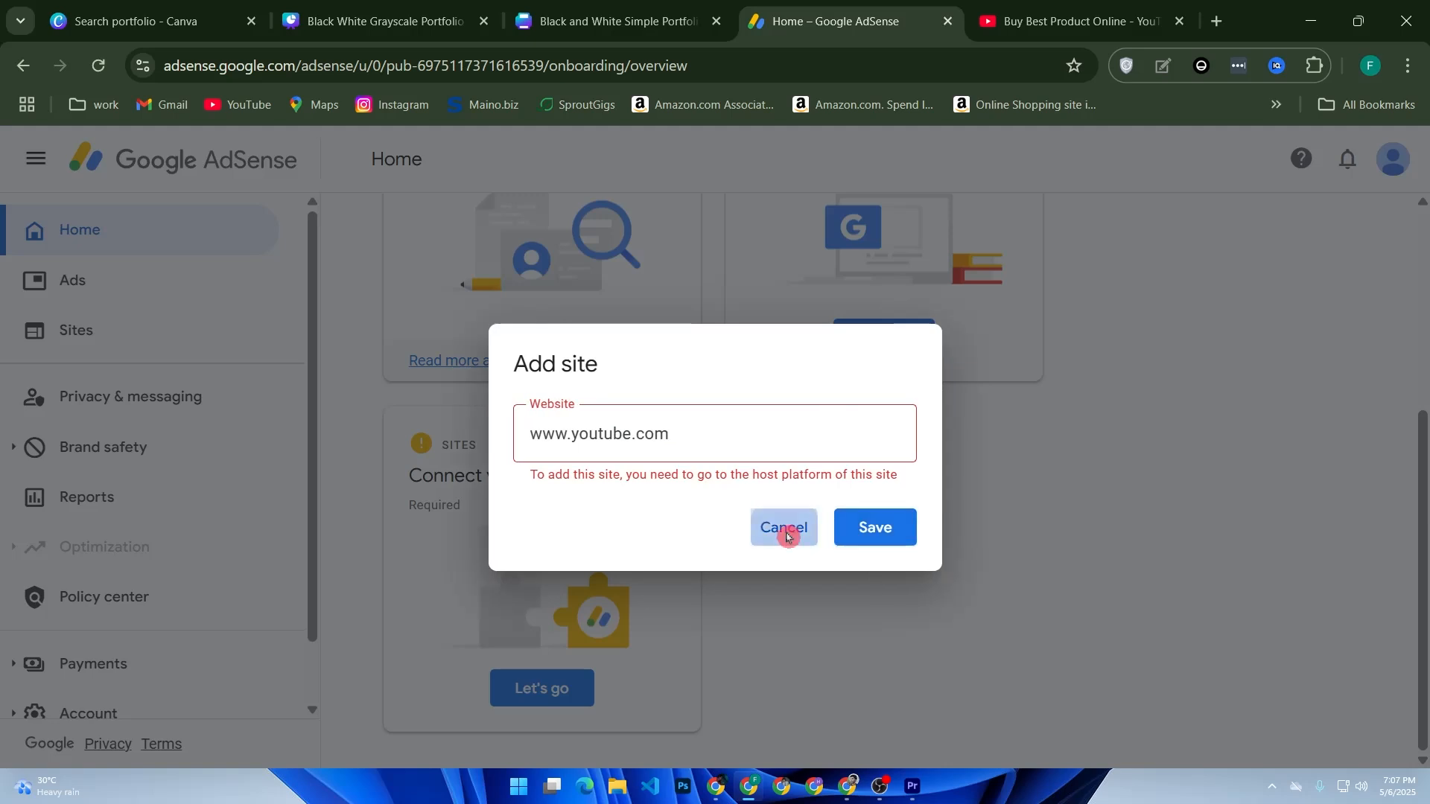
{"action": "left_click", "coordinate": [779, 527]}
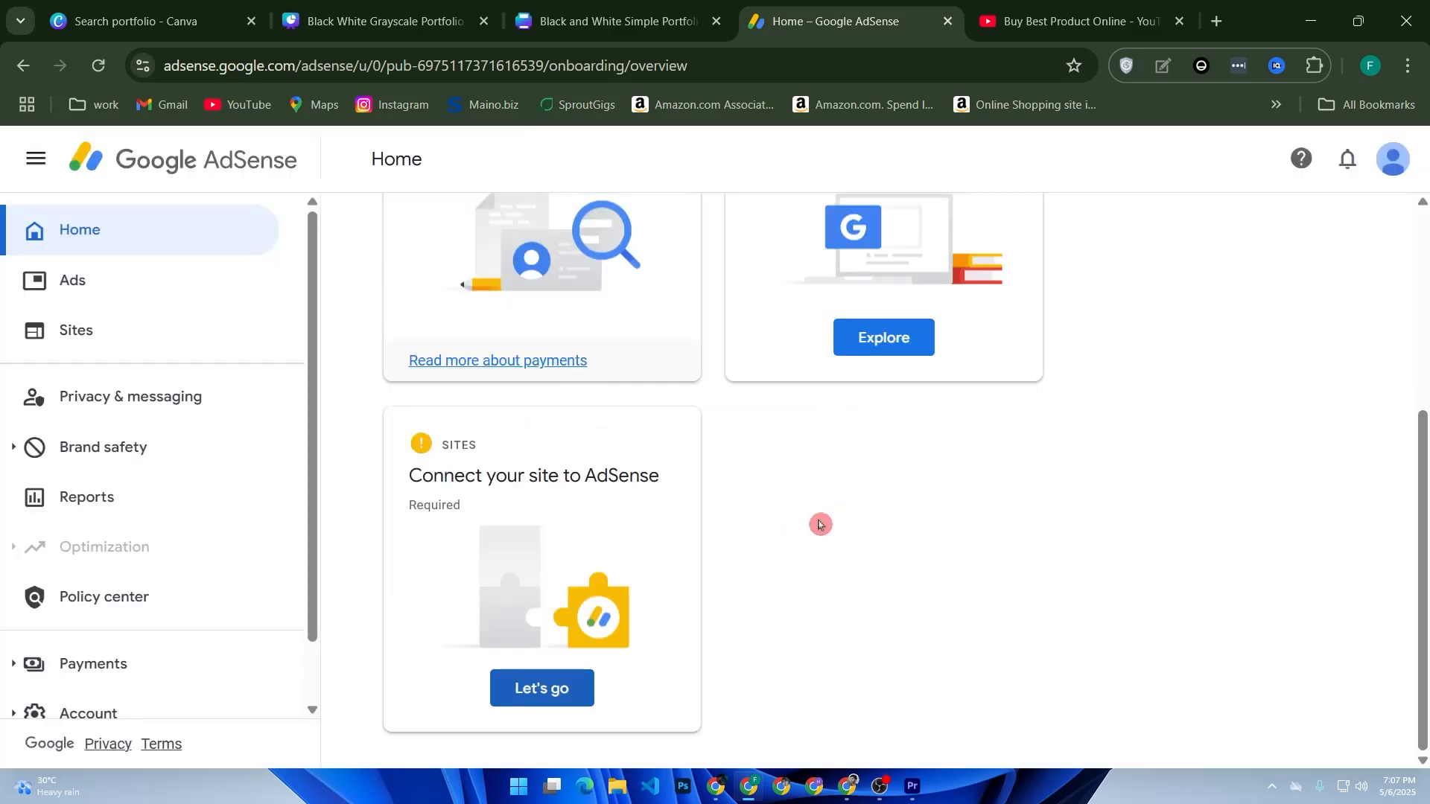